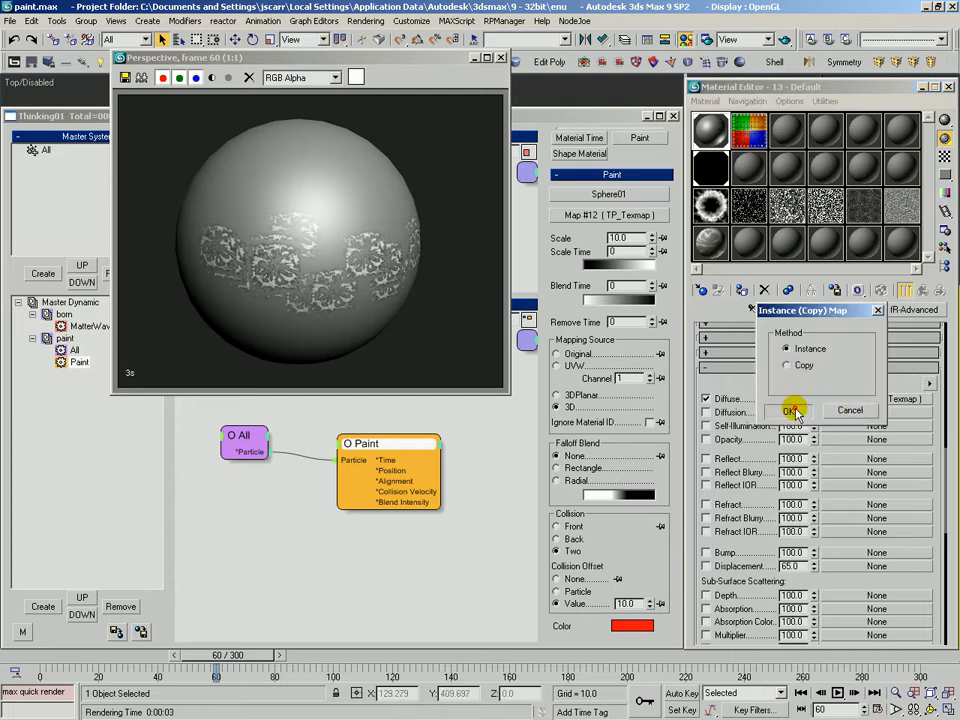
Assign Map #1 (uvrefmap-1.jpg) as an instance to the material's diffuse channel and render the sphere.
left_click(790, 409)
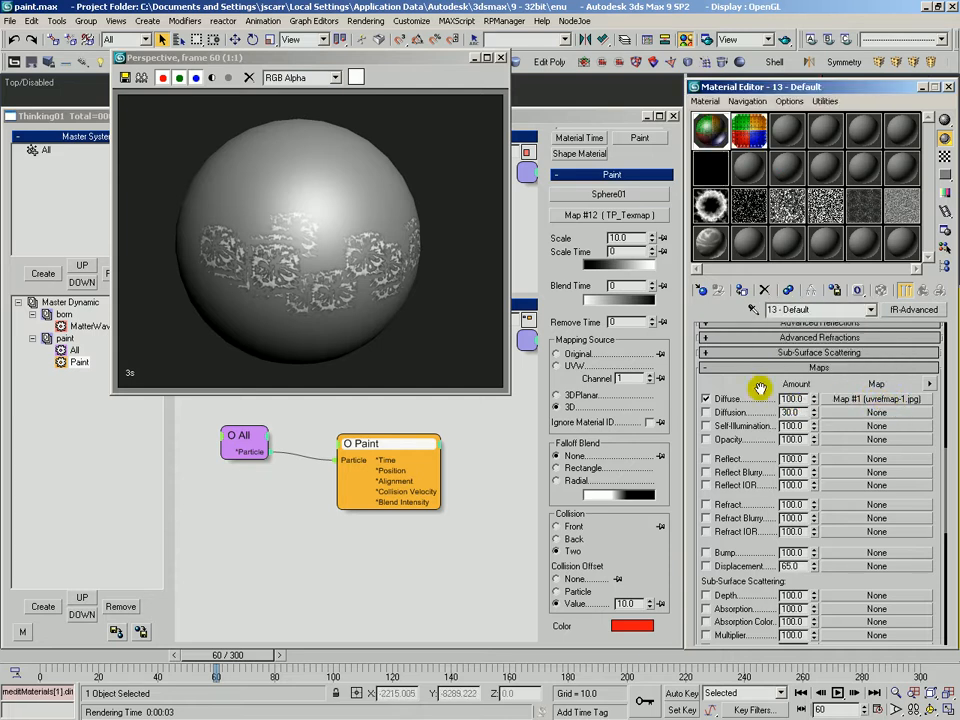
key("shift+q")
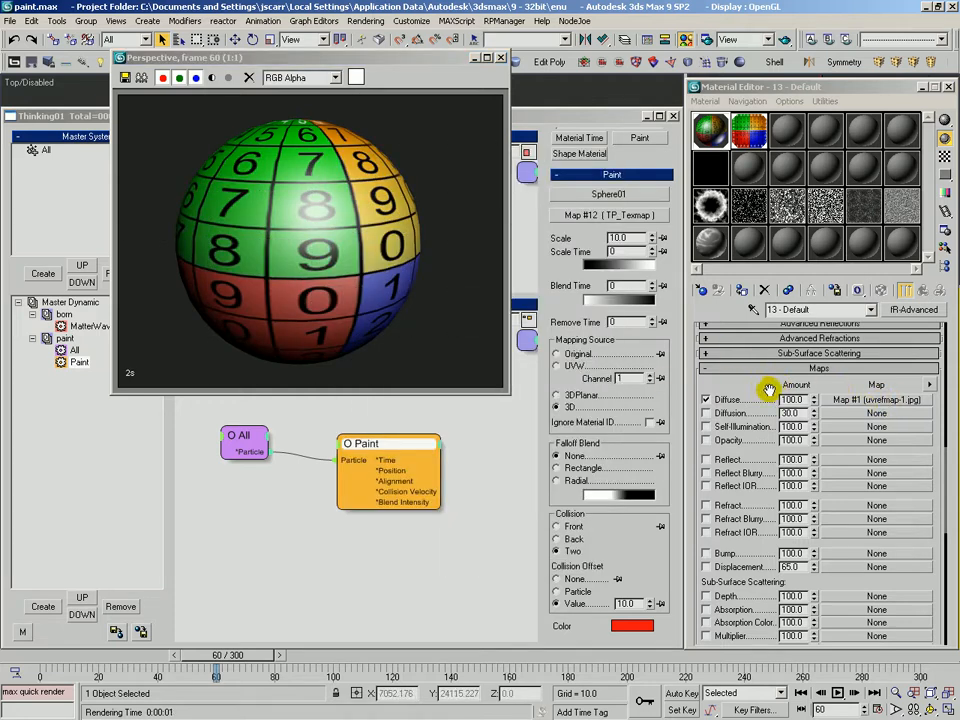
Set the diffuse bitmap's U and V tiling to 2.0 and render the sphere.
scroll(761, 379, "down", 5)
scroll(761, 330, "up", 3)
scroll(768, 352, "up", 4)
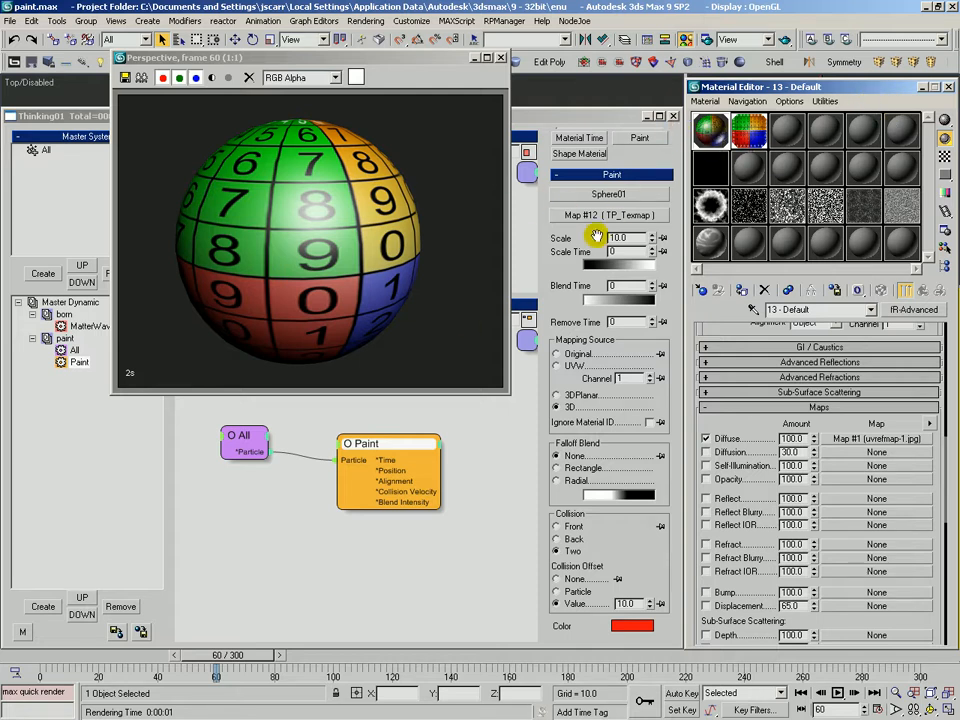
left_click(856, 438)
double_click(809, 405)
type("2")
key("Tab")
type("2")
key("Return")
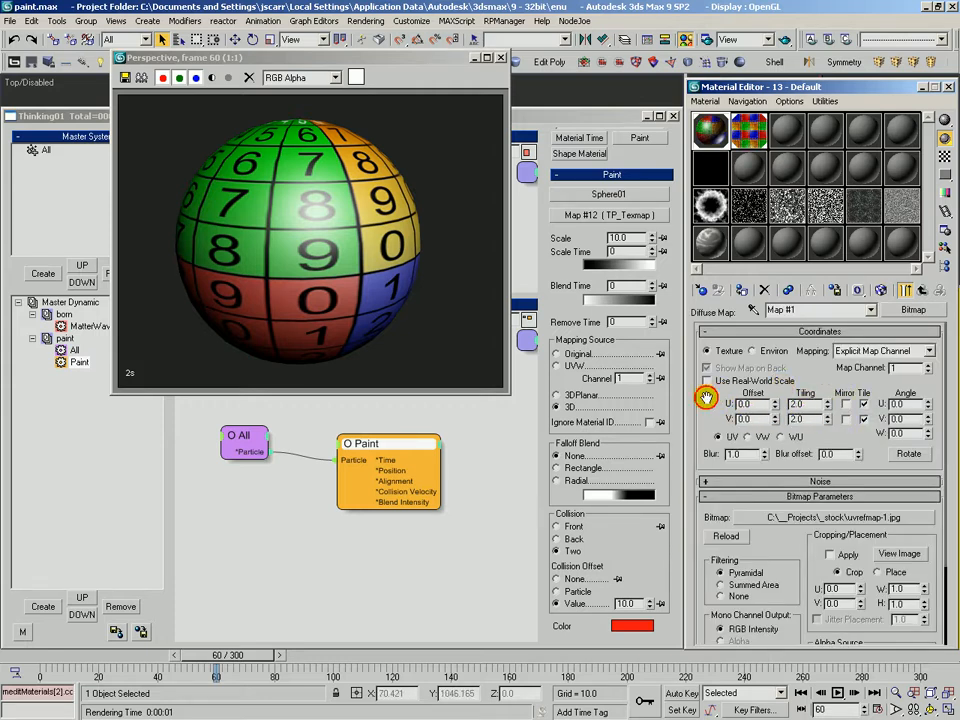
key("shift+q")
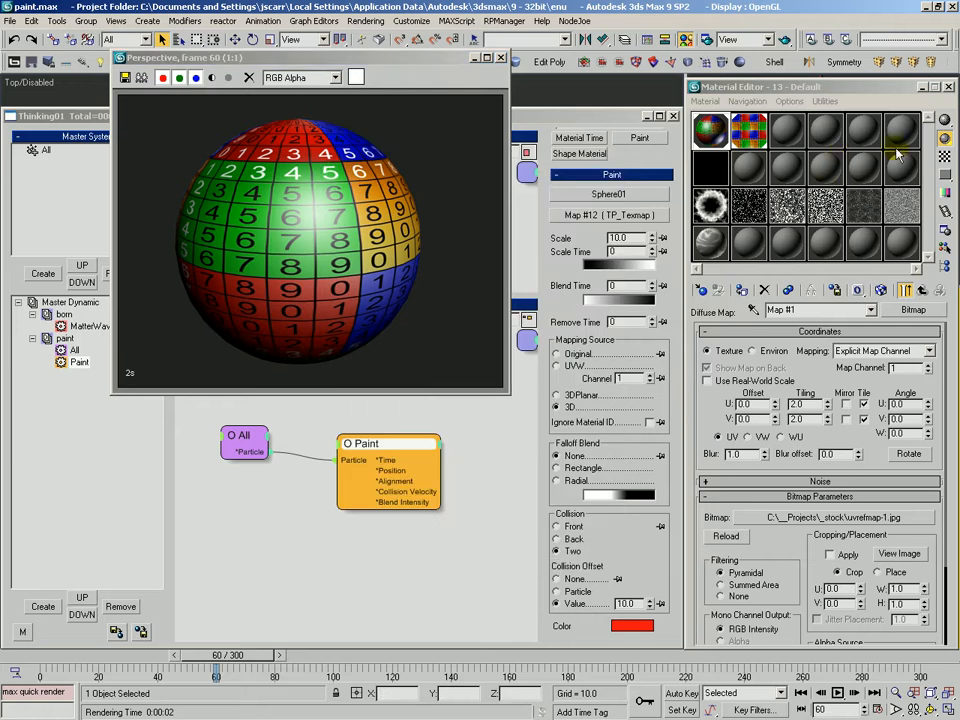
Replace the diffuse bitmap with a Composite map, keeping the old map as a sub-map.
left_click(895, 90)
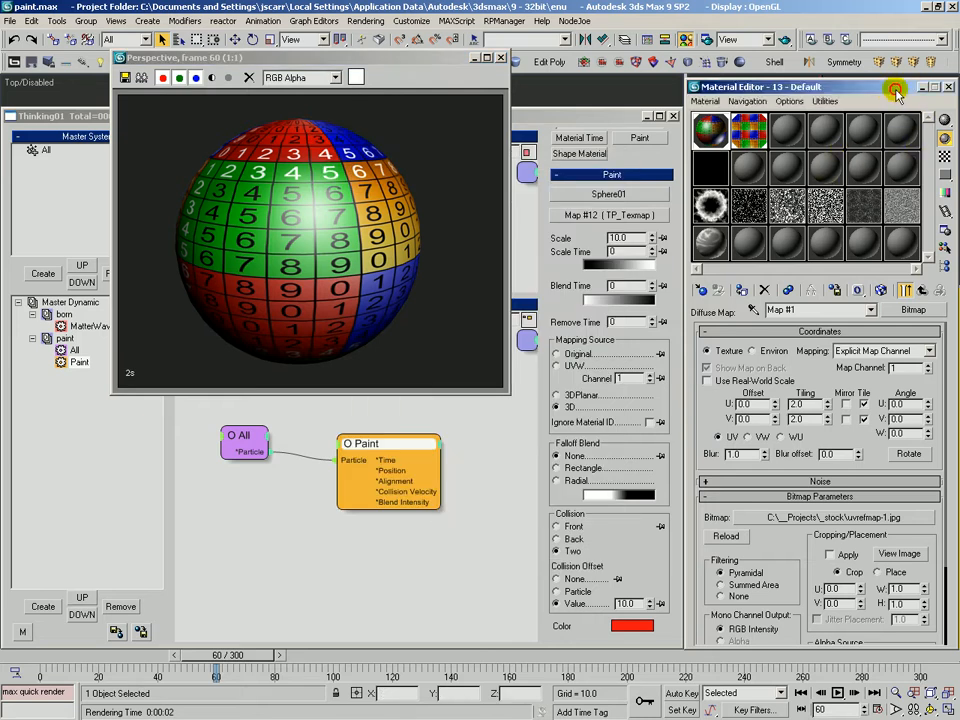
left_click(922, 286)
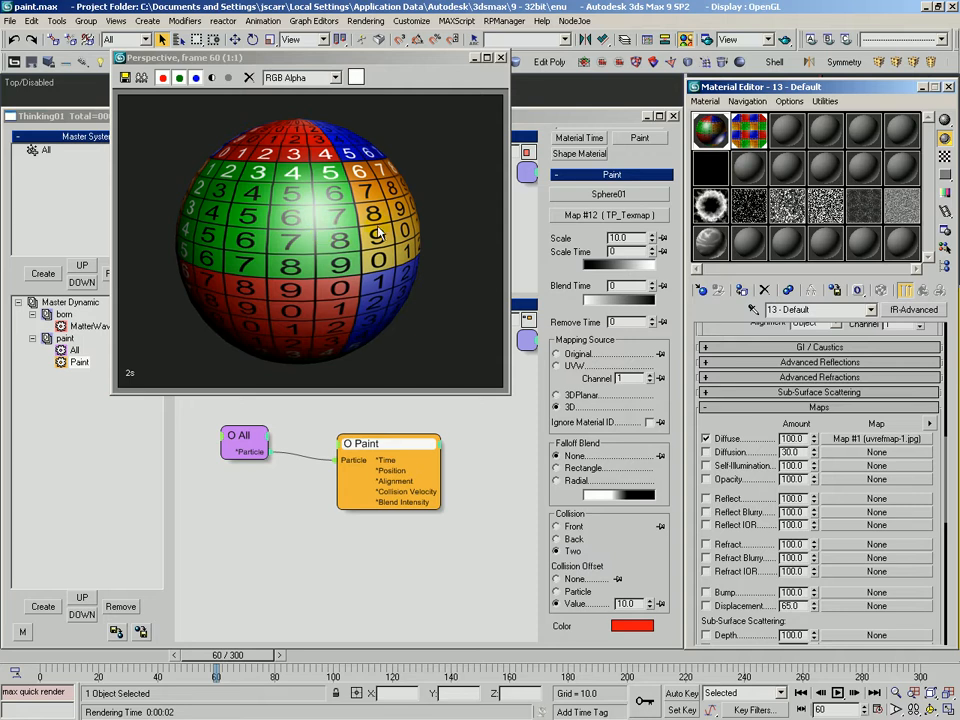
left_click_drag(756, 422, 763, 384)
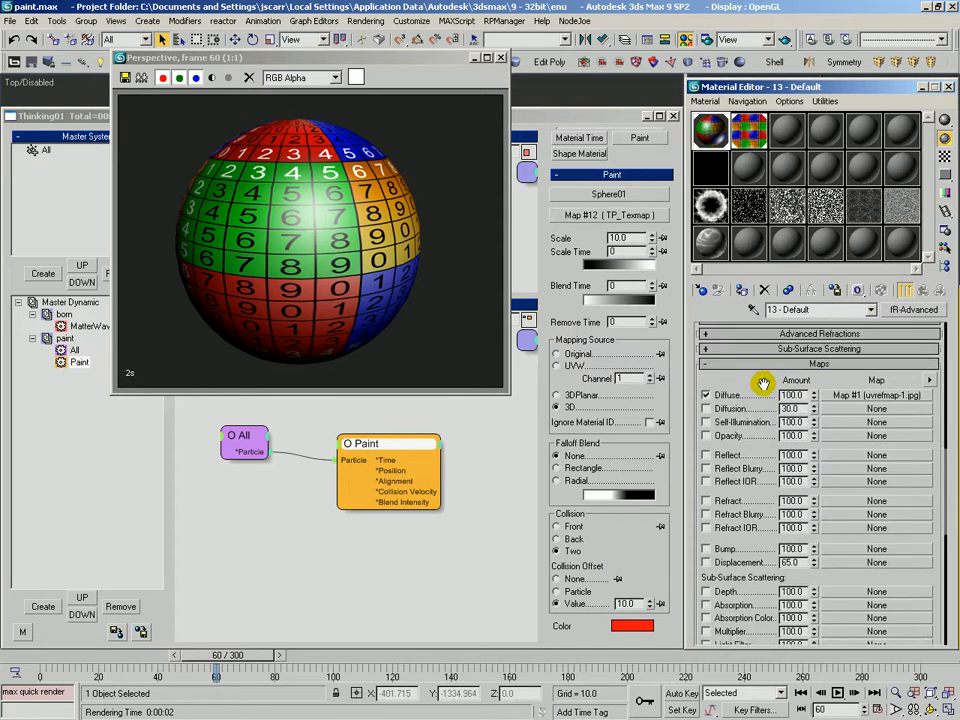
left_click(862, 395)
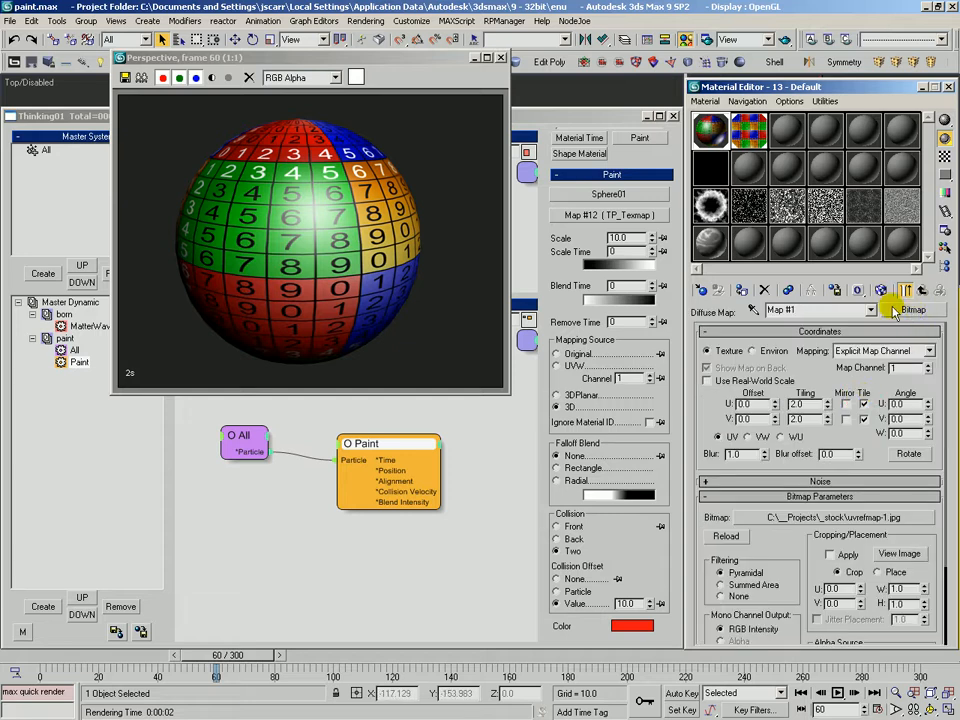
left_click(910, 311)
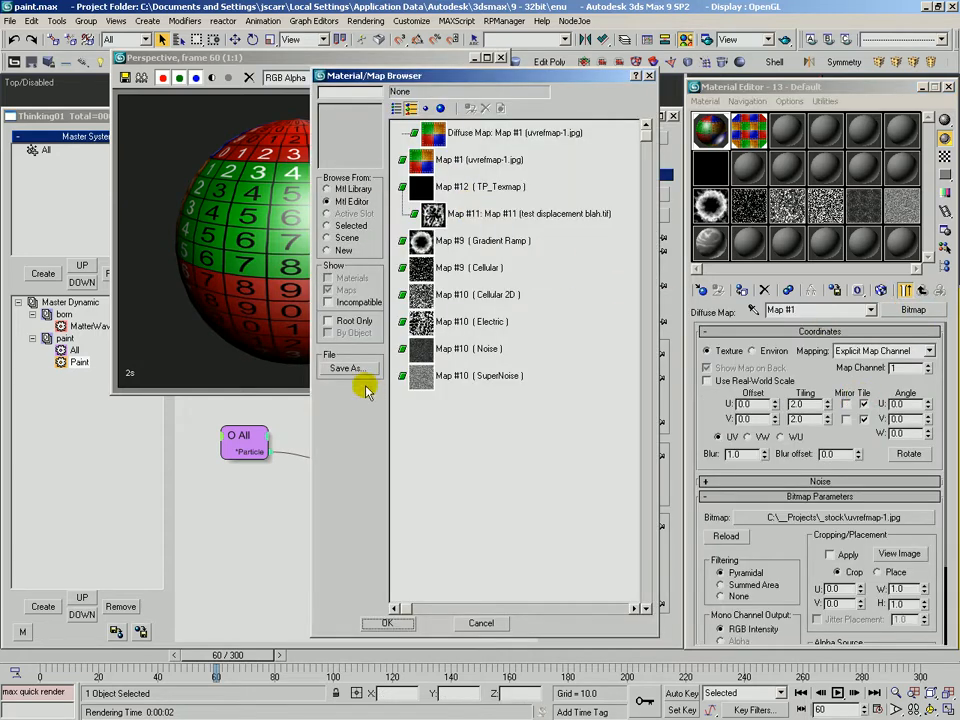
left_click(332, 250)
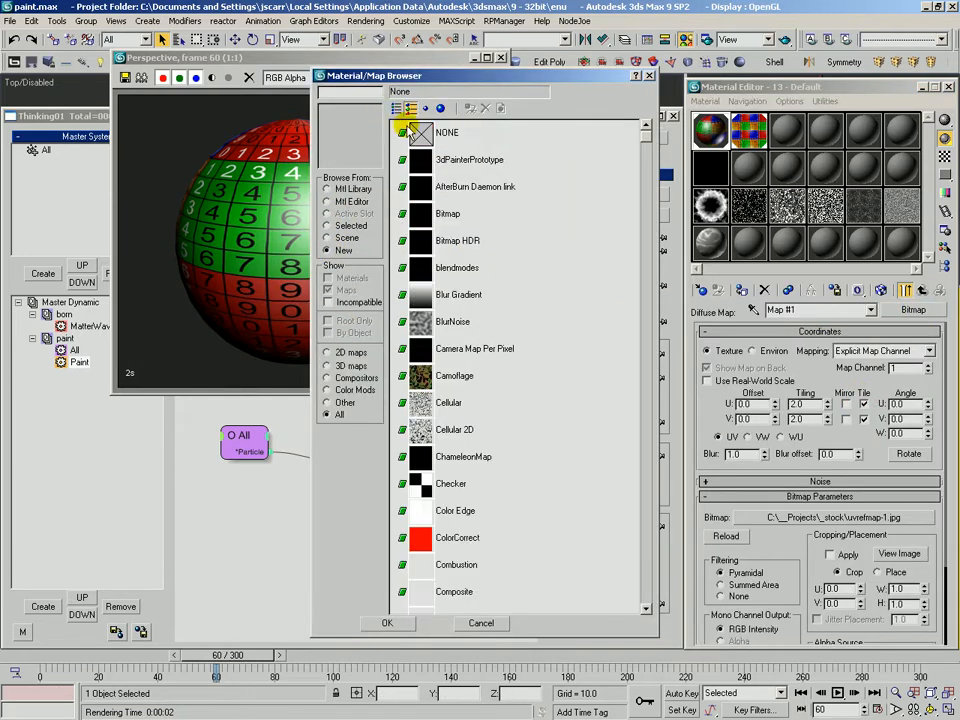
left_click(397, 108)
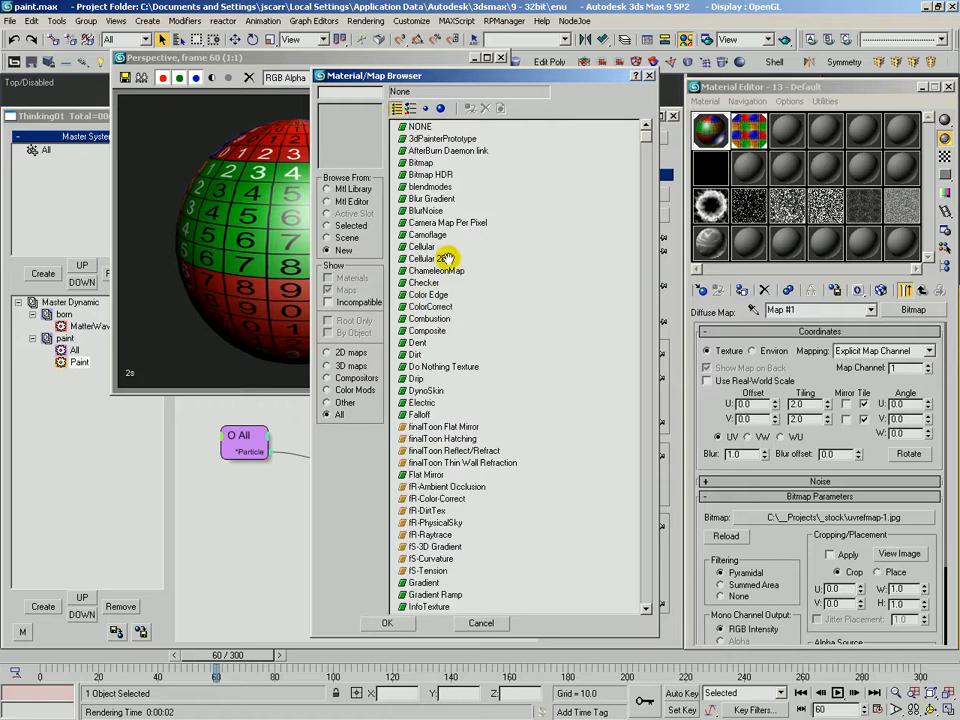
left_click(430, 330)
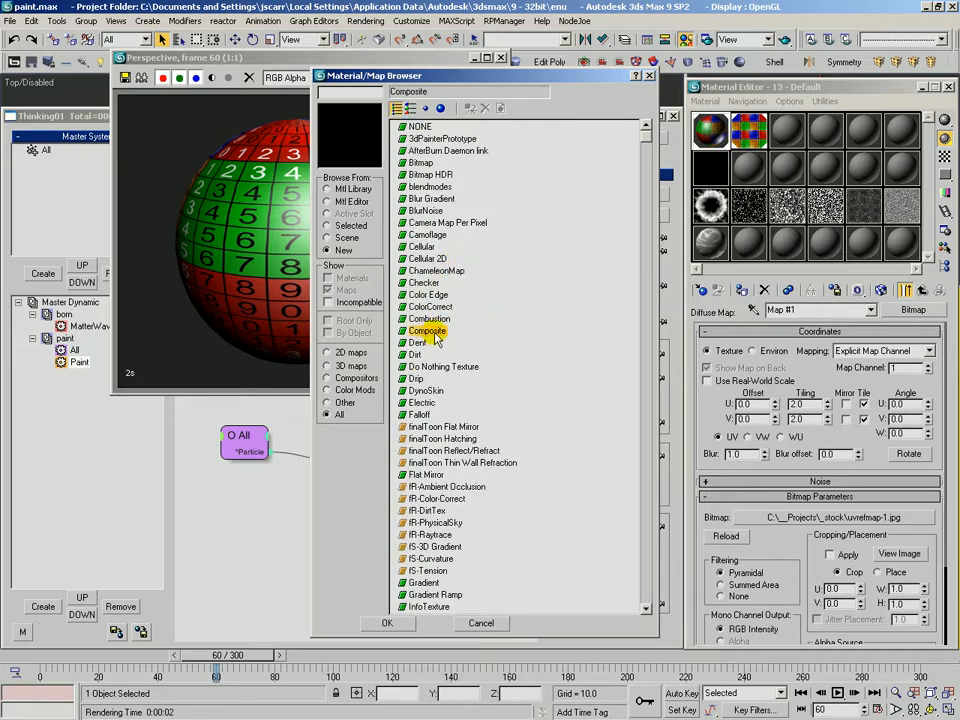
double_click(433, 333)
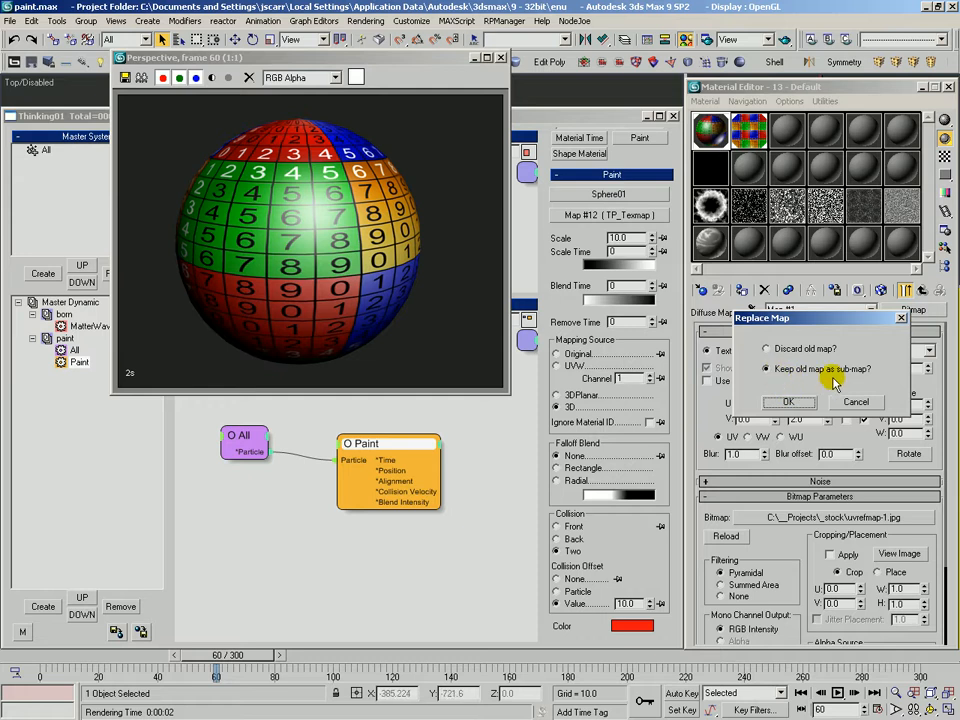
left_click(790, 402)
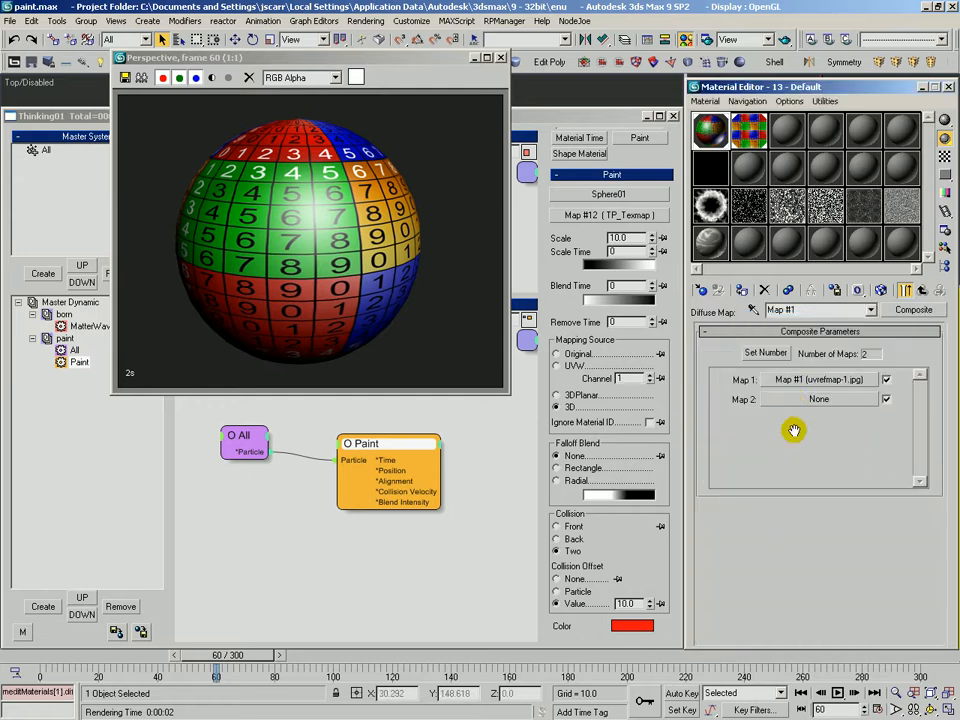
Assign Map #12 (TP_Texmap) to the Composite's Map 2 and render the sphere.
left_click_drag(784, 244, 802, 404)
left_click(788, 405)
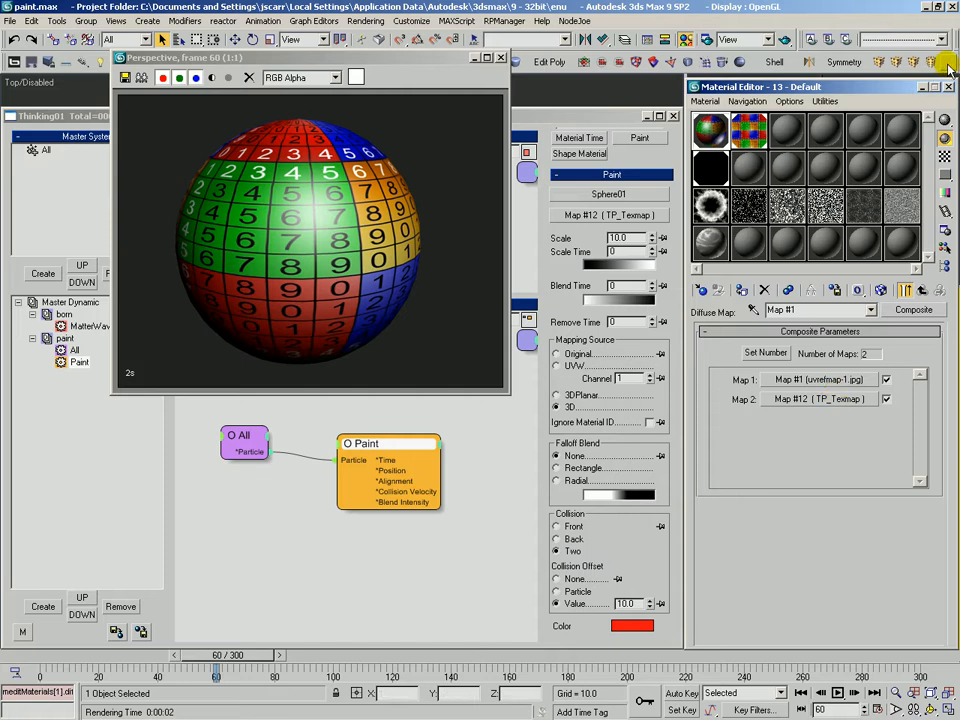
key("shift+q")
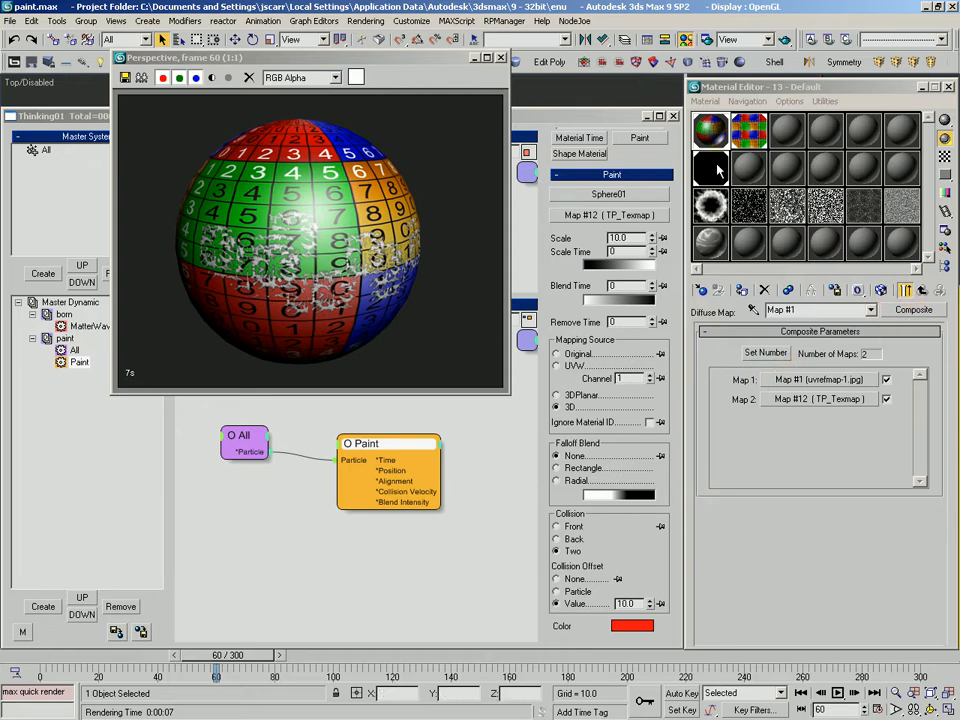
Return to the parent material, replace its diffuse map with an instance of Map #12 (TP_Texmap), and render.
left_click(905, 290)
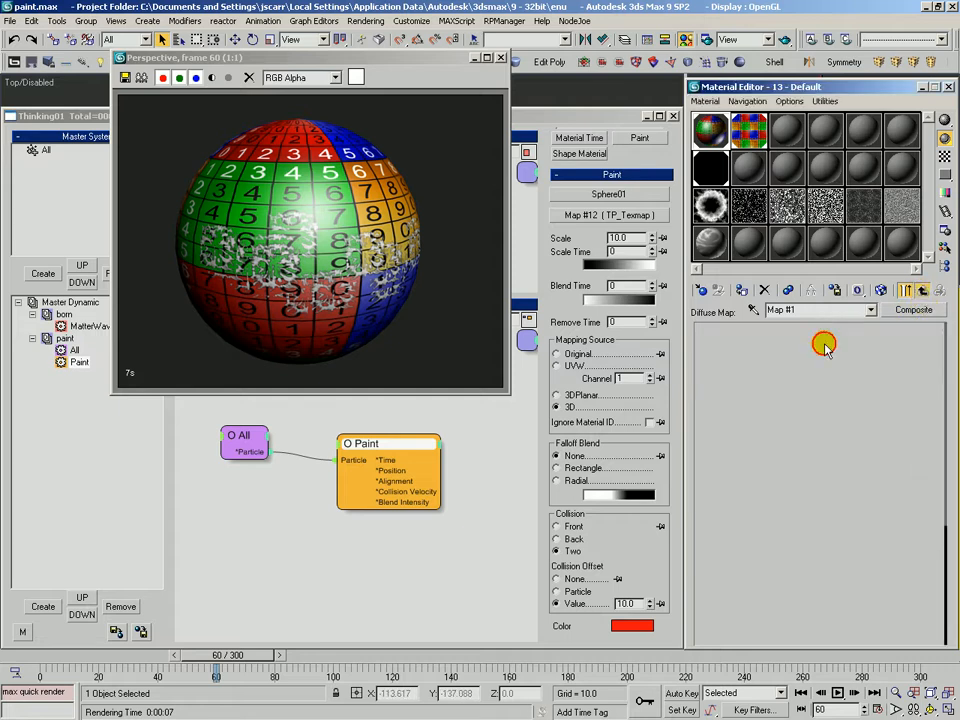
left_click_drag(778, 378, 770, 508)
left_click_drag(716, 377, 745, 276)
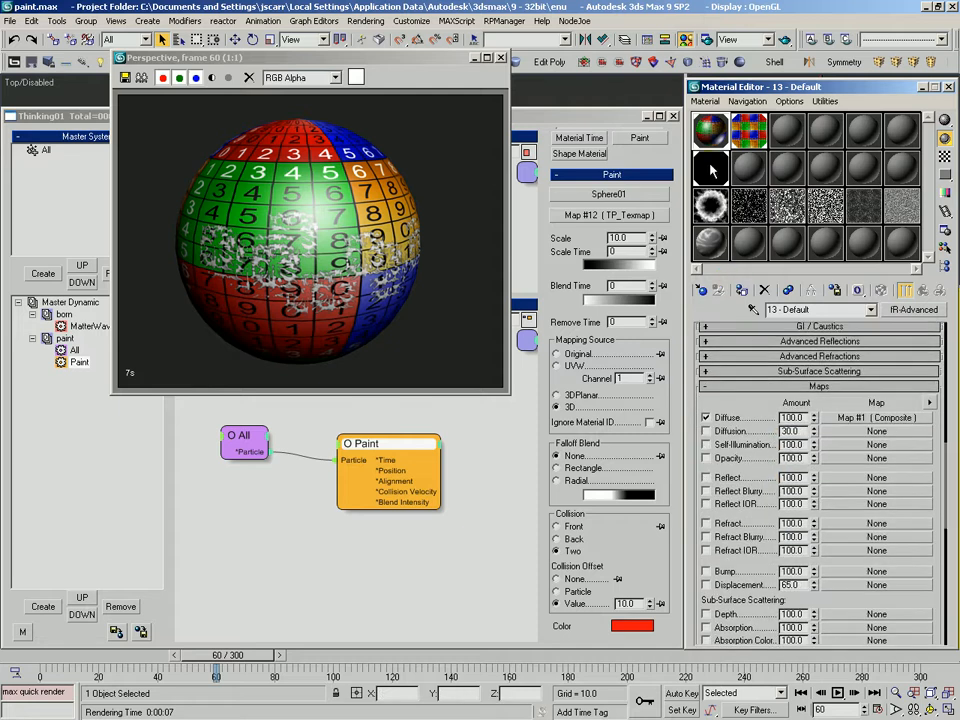
left_click_drag(873, 424, 868, 420)
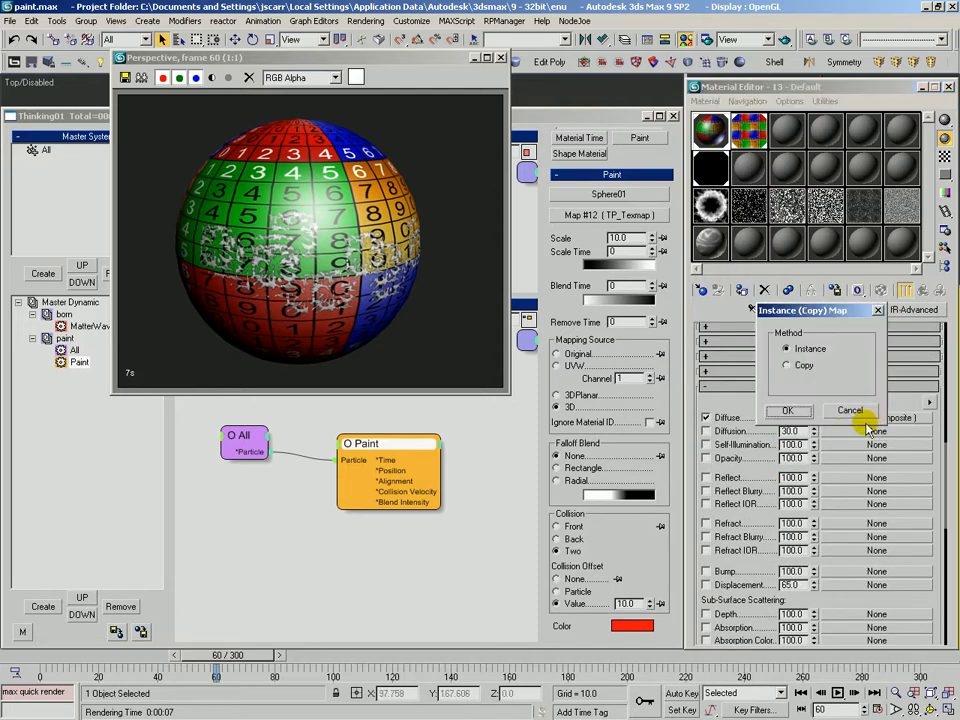
left_click(792, 407)
key("shift+q")
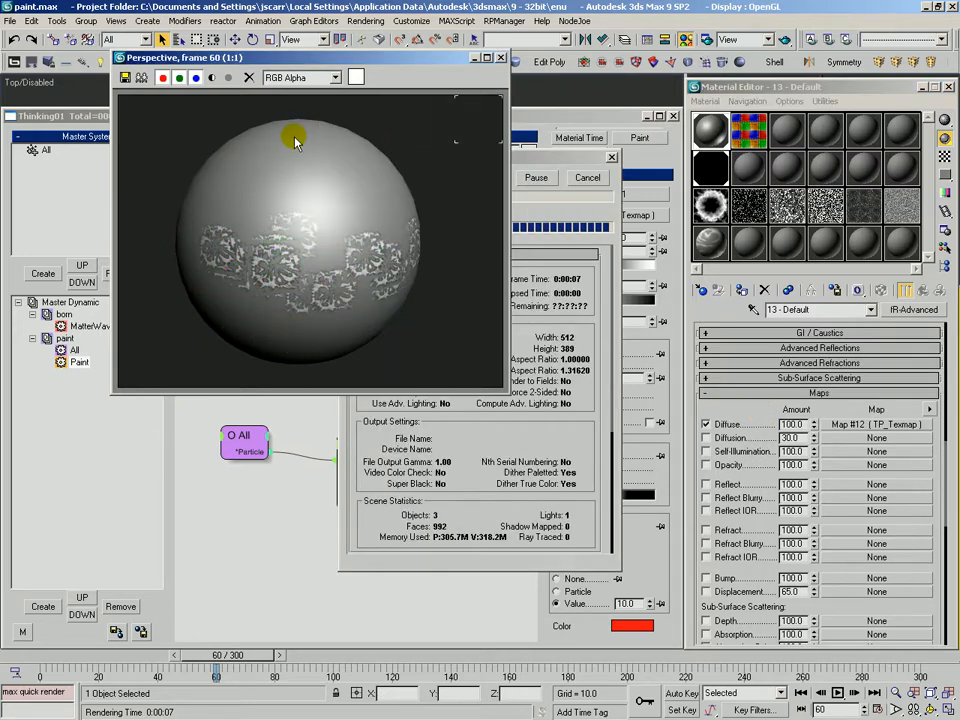
Instance the diffuse TP_Texmap into the Displacement channel and disable the Diffuse map.
scroll(776, 396, "down", 4)
left_click_drag(767, 396, 767, 399)
left_click_drag(854, 349, 853, 514)
left_click(791, 349)
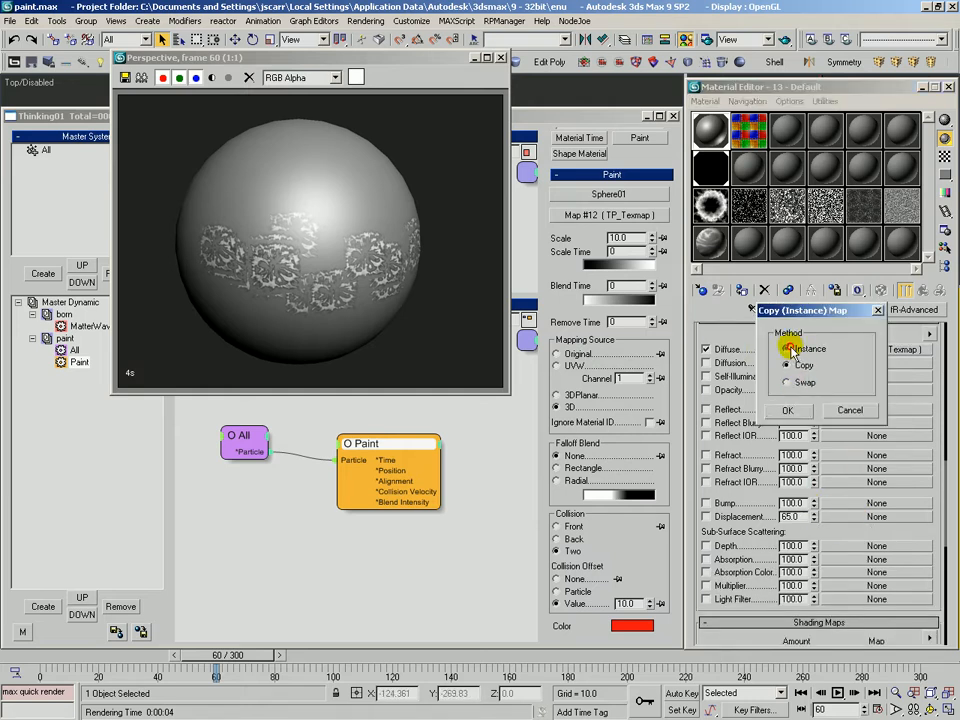
left_click(786, 410)
left_click(705, 353)
left_click_drag(742, 336, 743, 345)
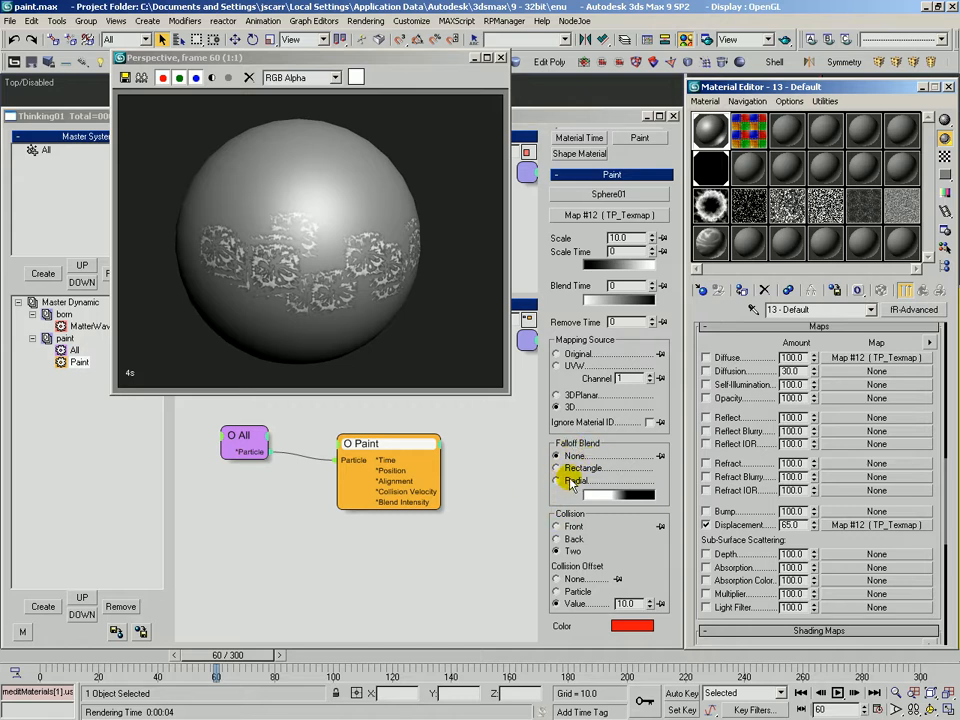
Render the displaced sphere, set the Paint operator's falloff blend to Radial, and render it again.
key("shift+q")
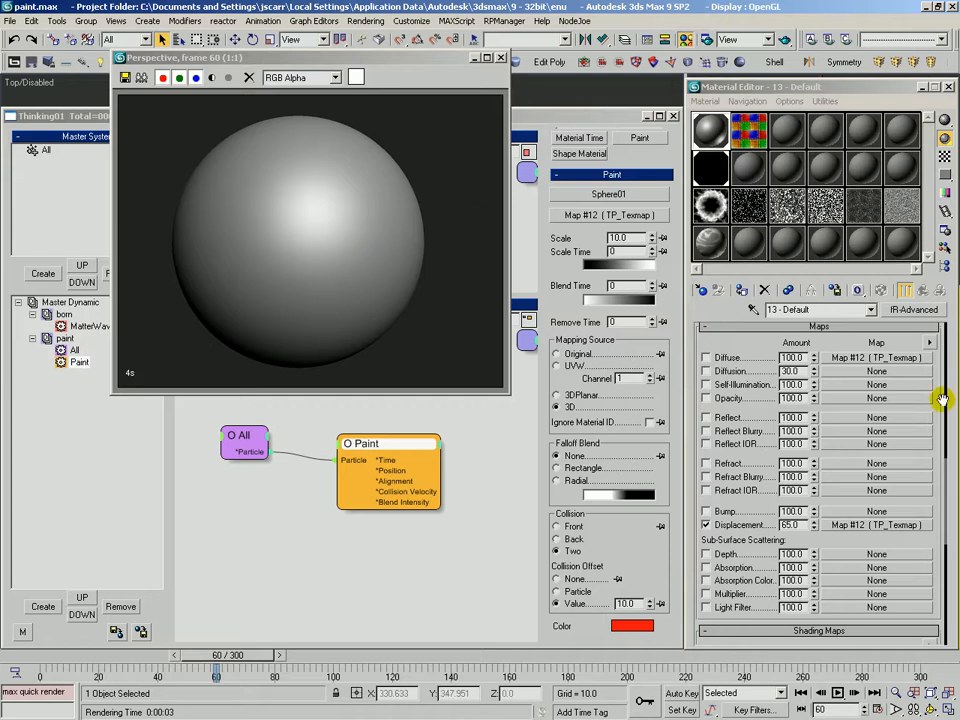
key("shift+q")
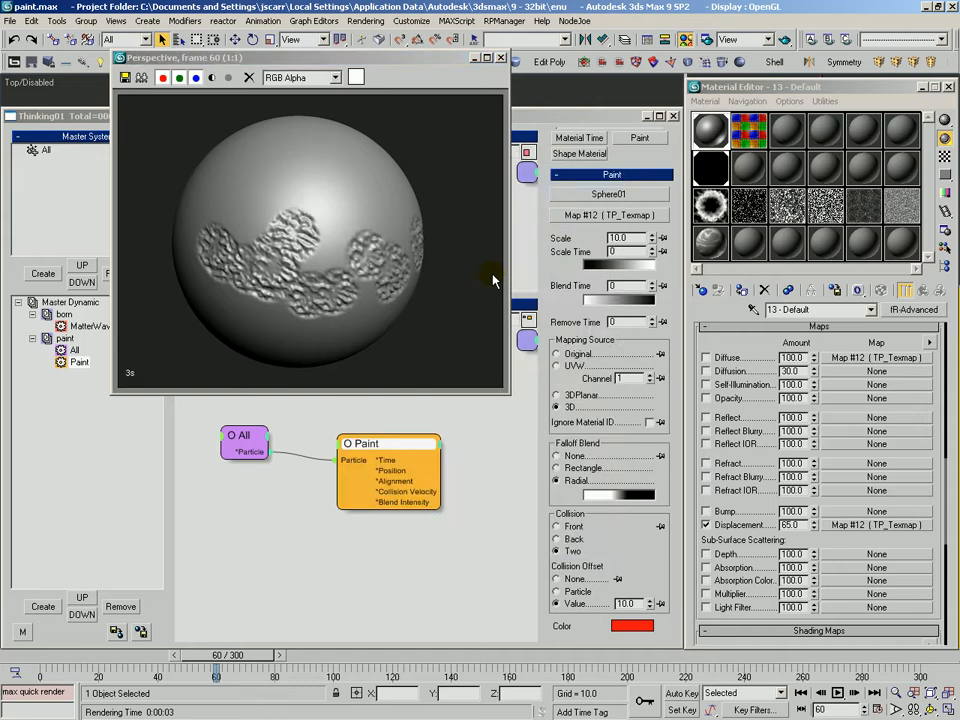
Set the finalRender Micro Triangle Displacement subdivision level to 4 and render the sphere.
key("F10")
left_click(452, 127)
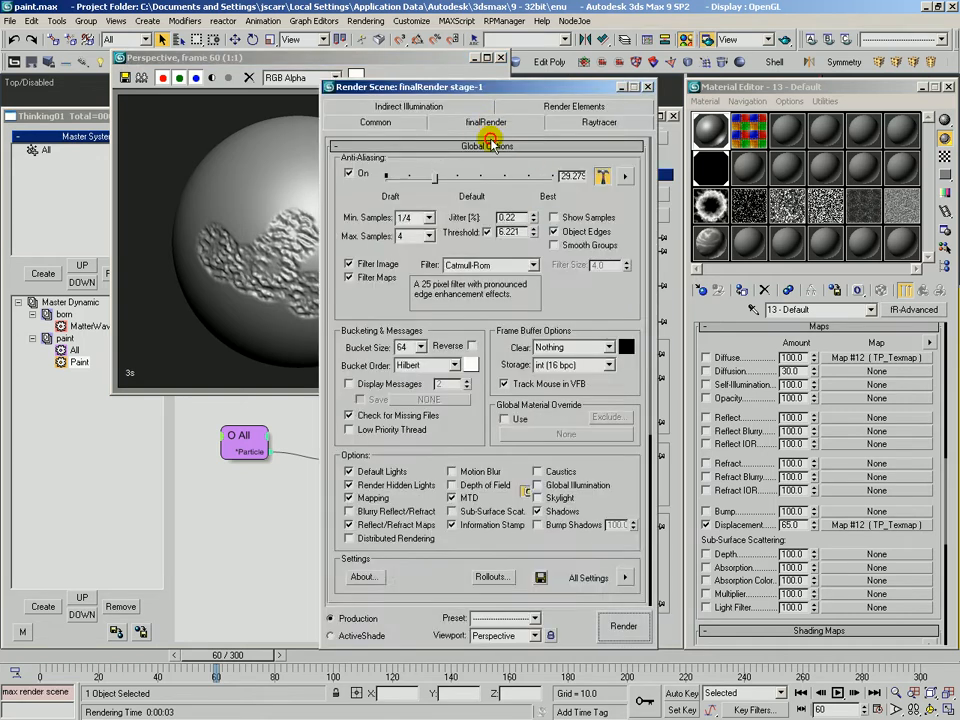
scroll(409, 454, "down", 5)
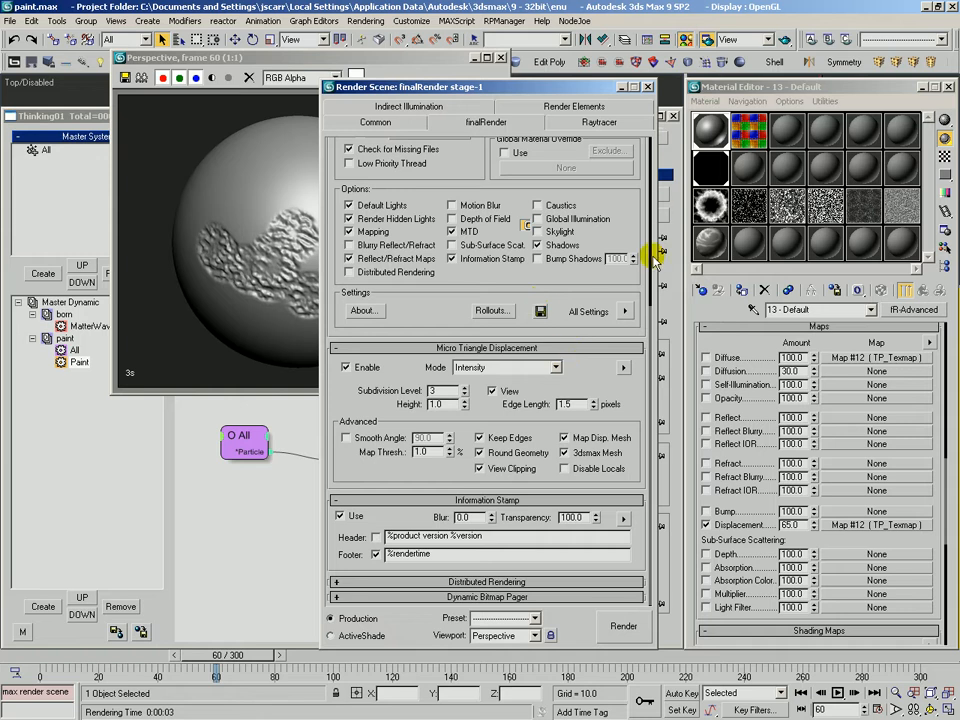
key("shift+q")
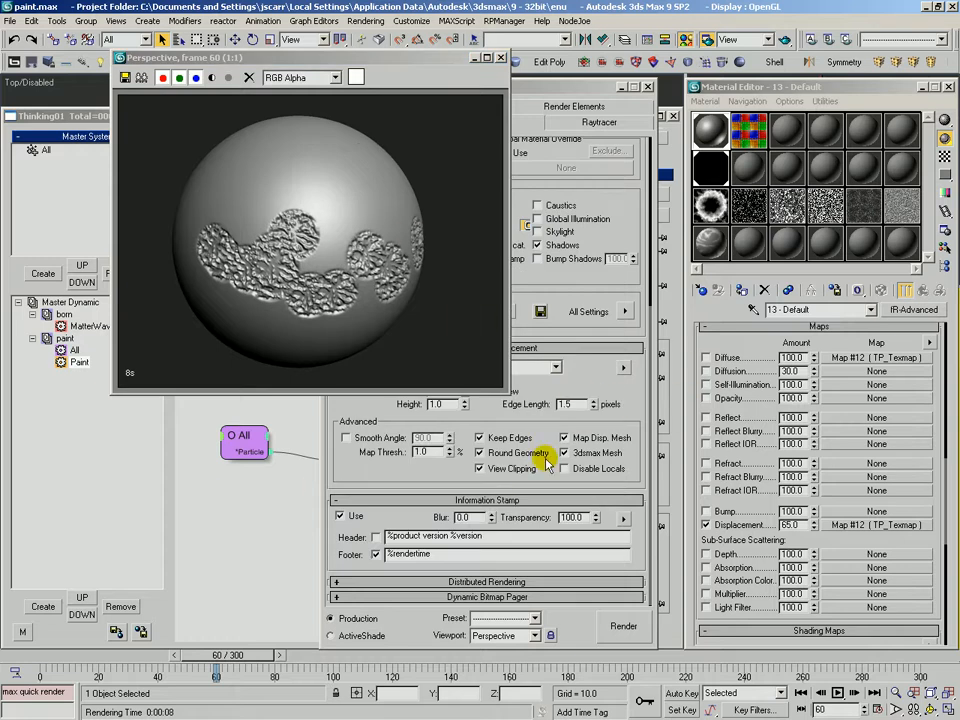
Set the Micro Triangle Displacement subdivision level to 3 and close the render settings.
left_click(600, 366)
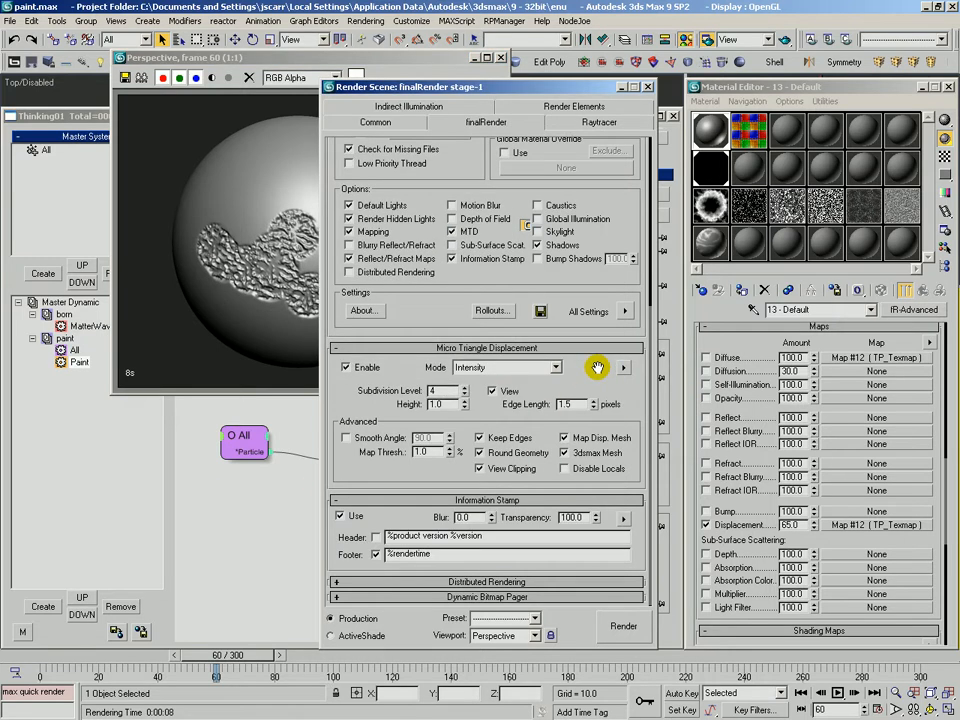
double_click(445, 391)
type("3")
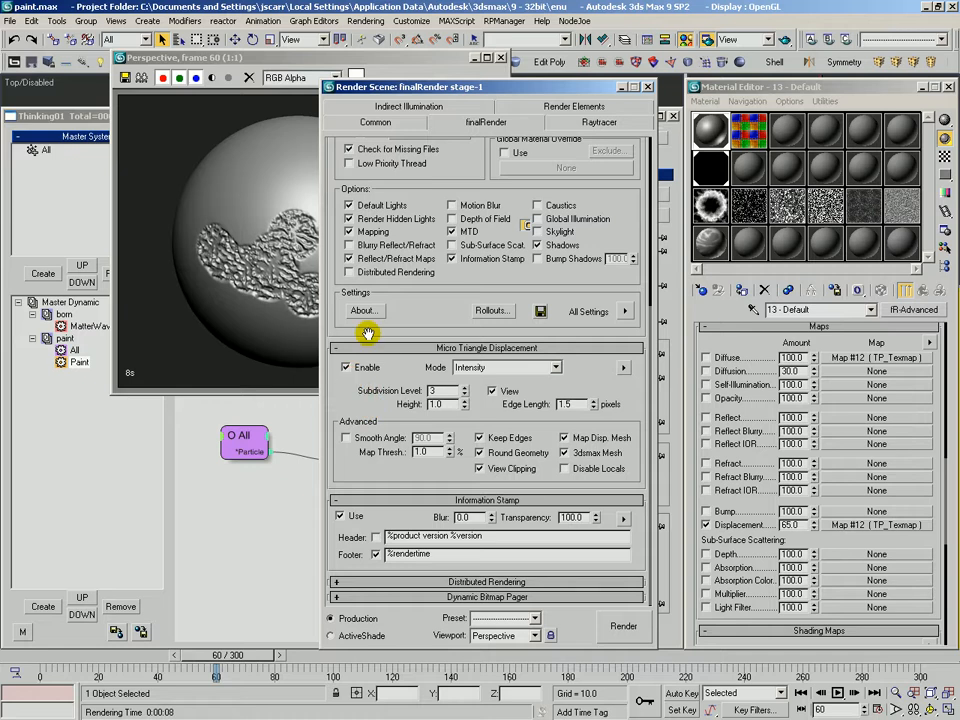
left_click_drag(594, 90, 618, 86)
left_click(671, 84)
left_click(287, 221)
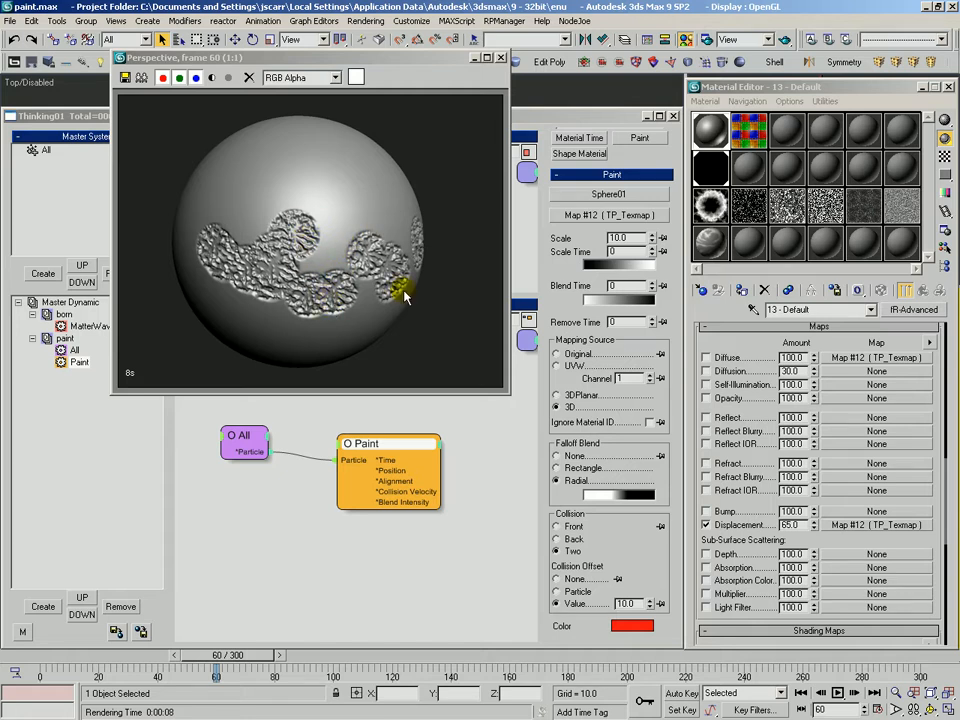
Open the displacement TP_Texmap, set its Outside Value to 0.0, and render the sphere.
left_click(862, 526)
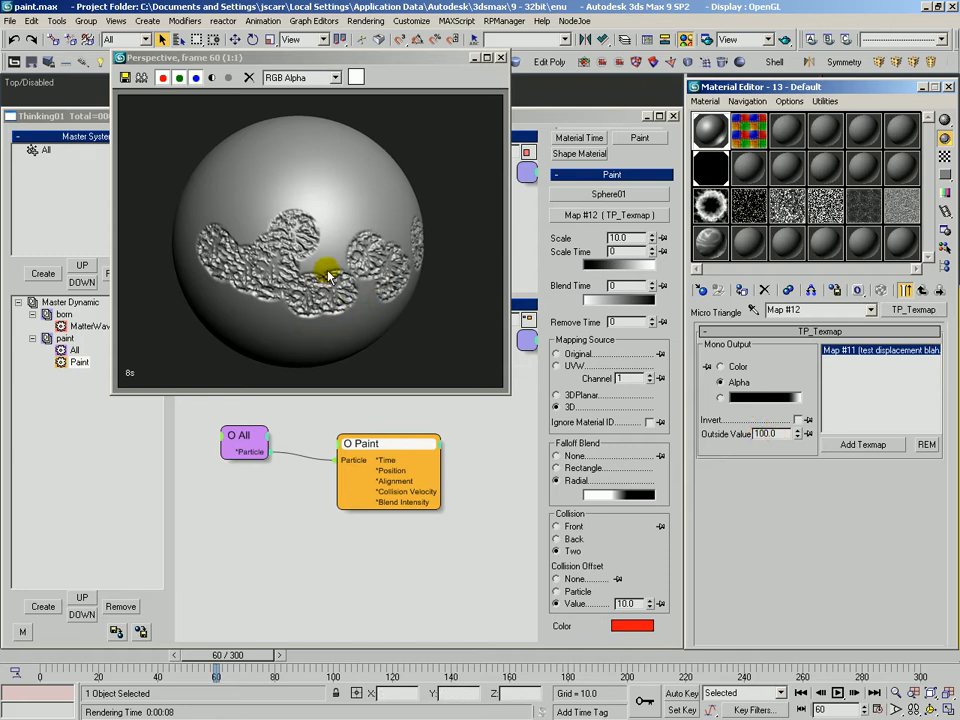
left_click_drag(779, 433, 723, 431)
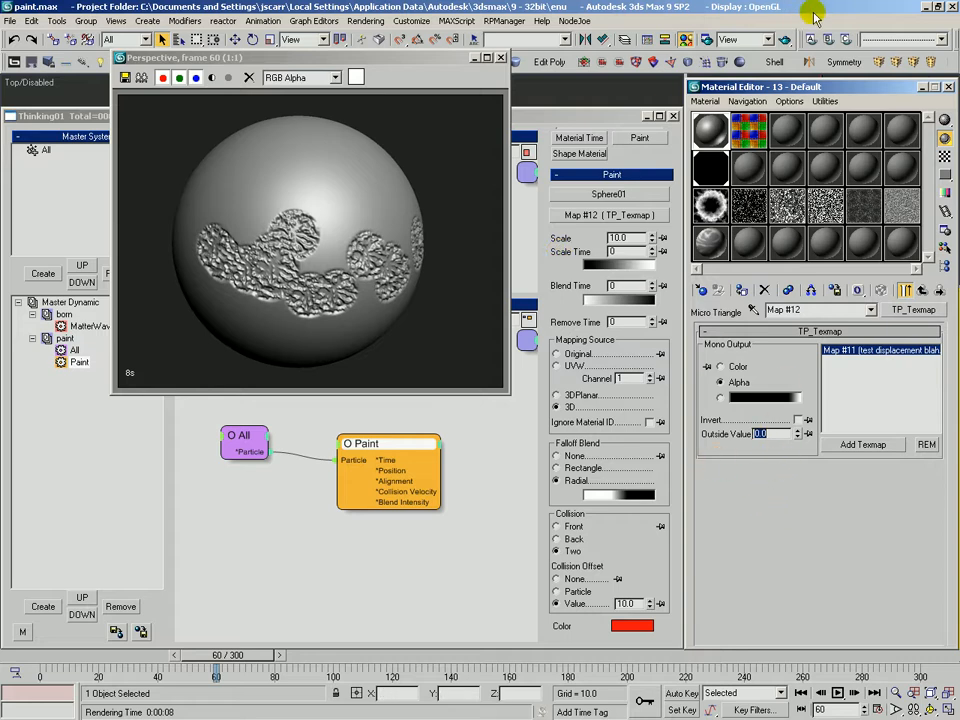
left_click(792, 39)
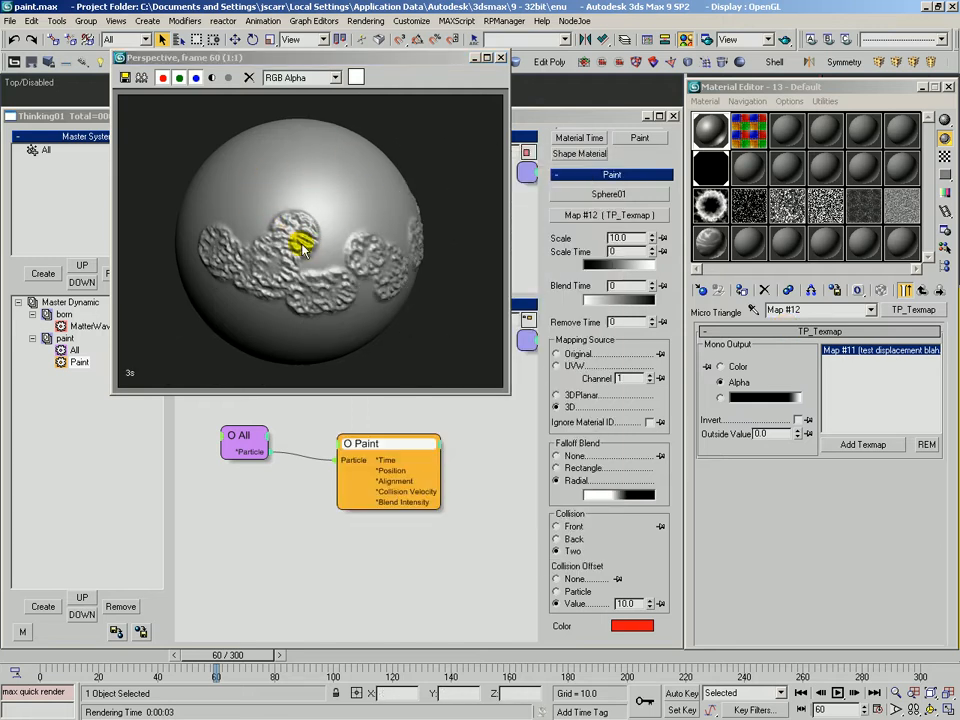
left_click(788, 482)
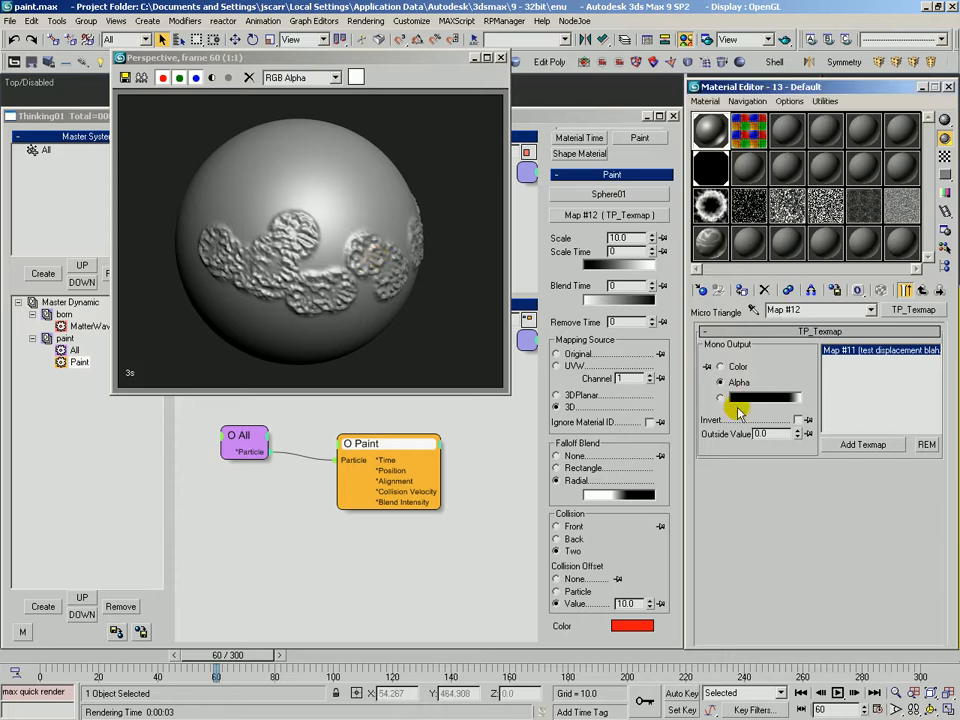
Render the displacement TP_Texmap with Invert on, switch its Mono Output to Color, and render with Invert turned off.
key("shift+q")
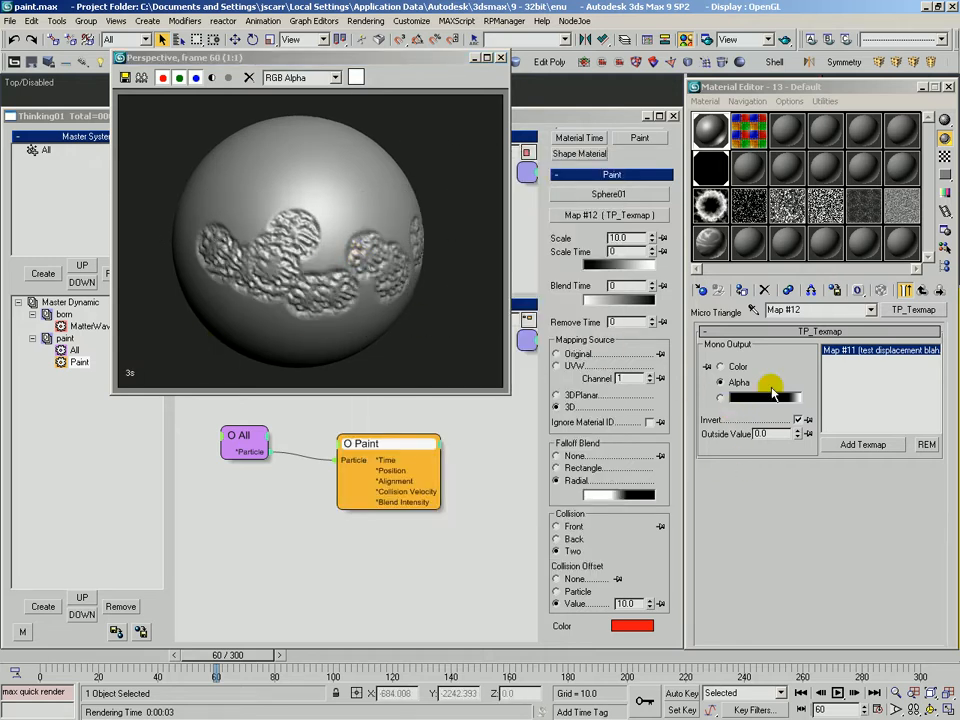
left_click(721, 368)
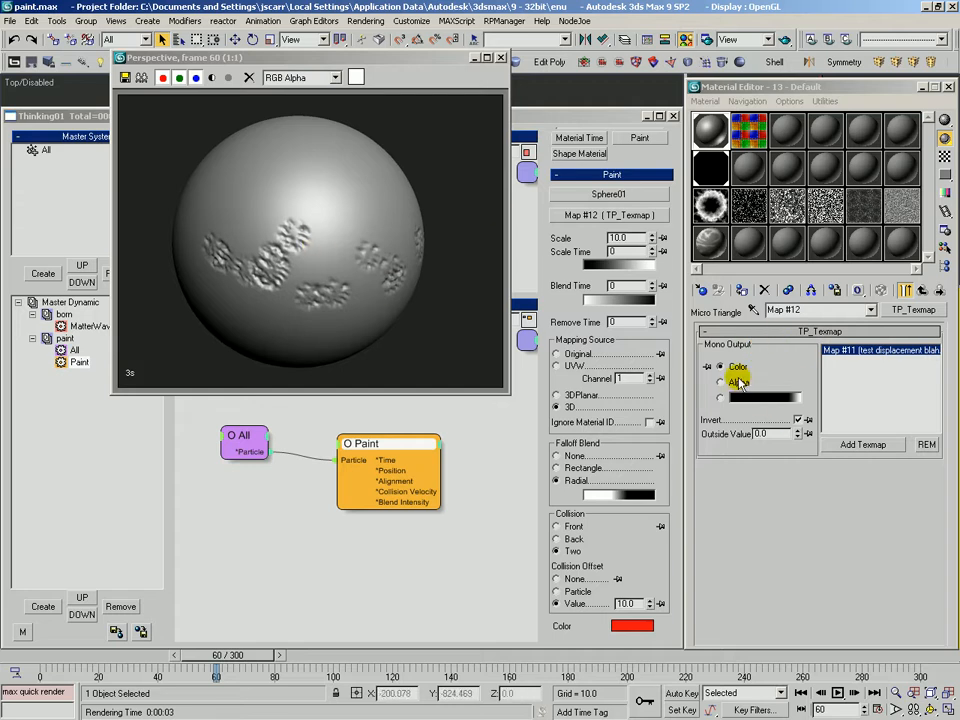
left_click(798, 420)
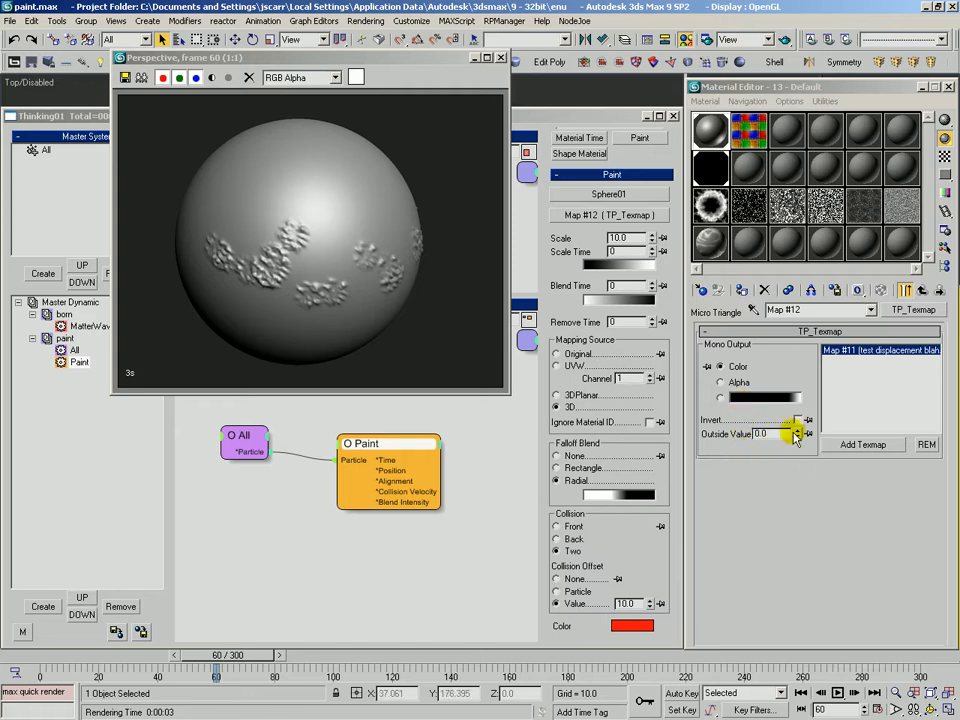
Open the test displacement bitmap inside the TP_Texmap, disable Alpha from RGB Intensity in its output settings, and render the sphere.
double_click(865, 350)
left_click_drag(707, 450, 720, 348)
left_click(713, 509)
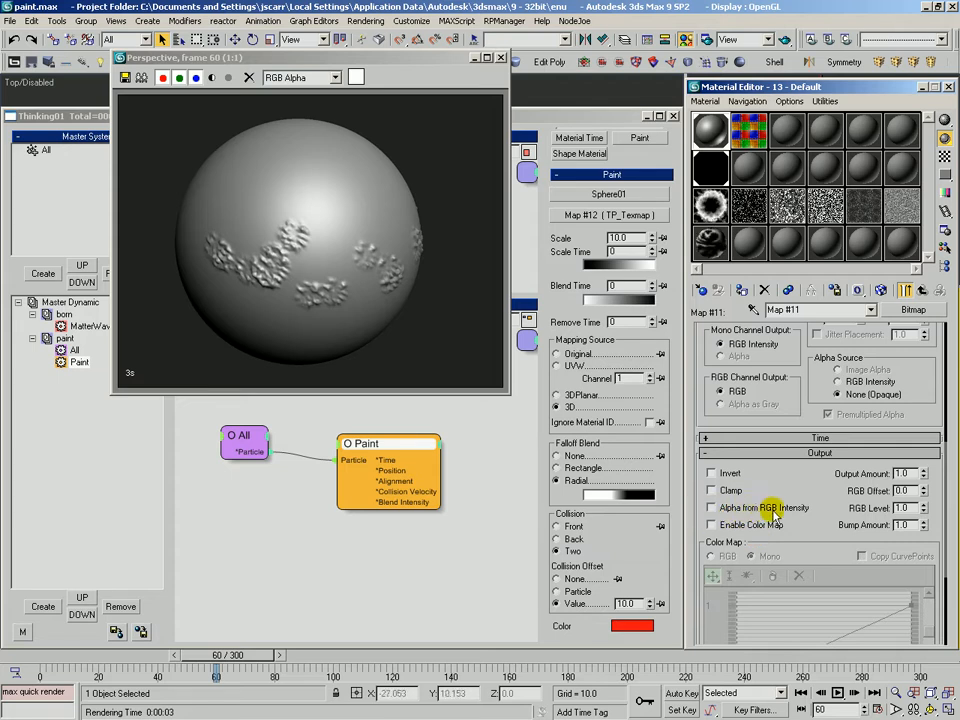
key("shift+q")
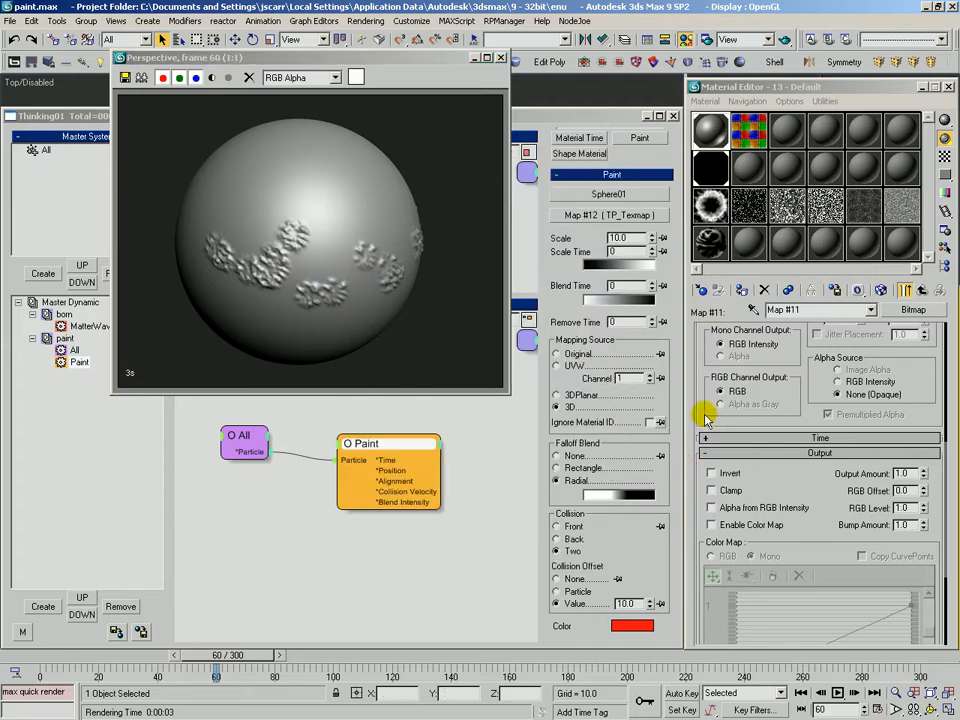
Set the Paint operator's Falloff Blend to Rectangle and render the sphere.
left_click(569, 493)
left_click(567, 468)
key("shift+q")
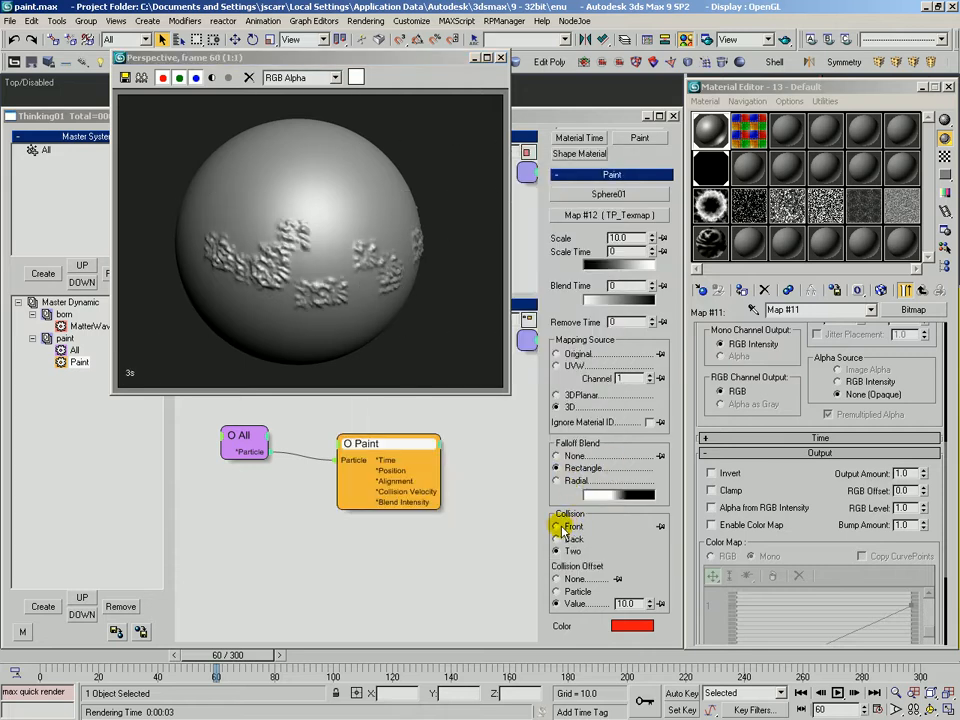
Render with the Paint operator's Falloff Blend at None, enable the displacement bitmap's Alpha from RGB Intensity, and render again.
left_click(558, 457)
key("shift+q")
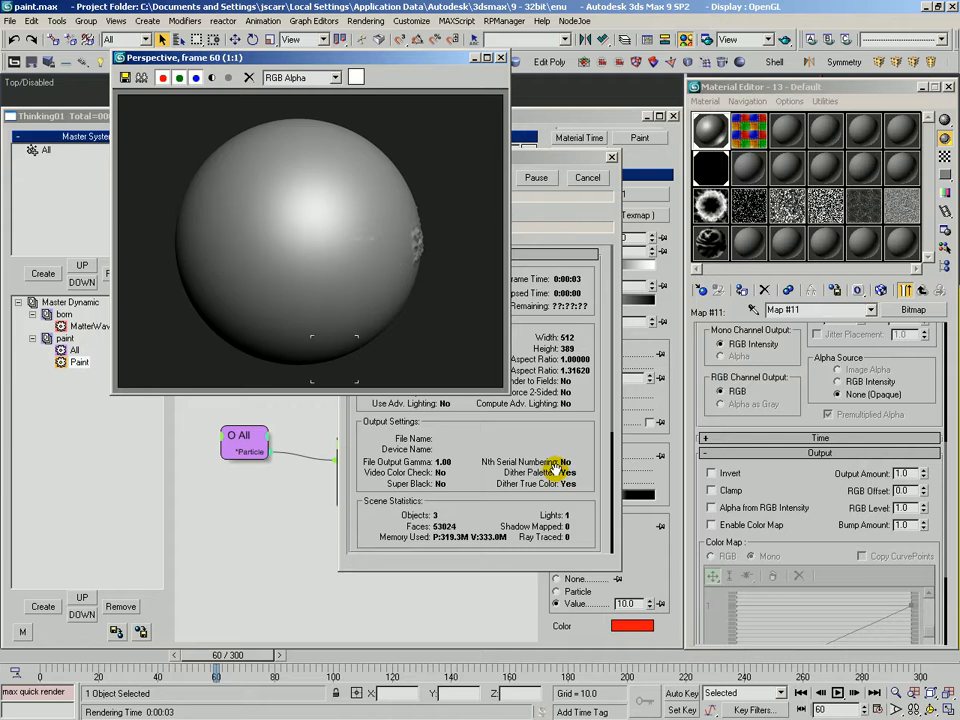
left_click(739, 507)
key("shift+q")
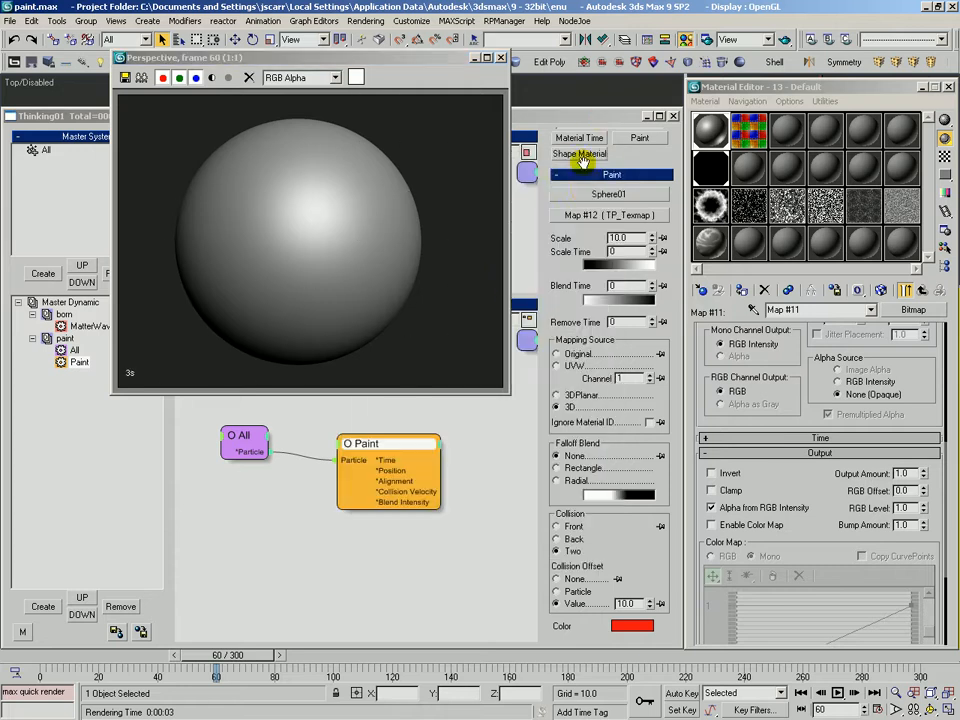
Set the Falloff Blend to Radial, extend the white part of its alpha gradient close to the black marker, and render the sphere.
left_click(562, 467)
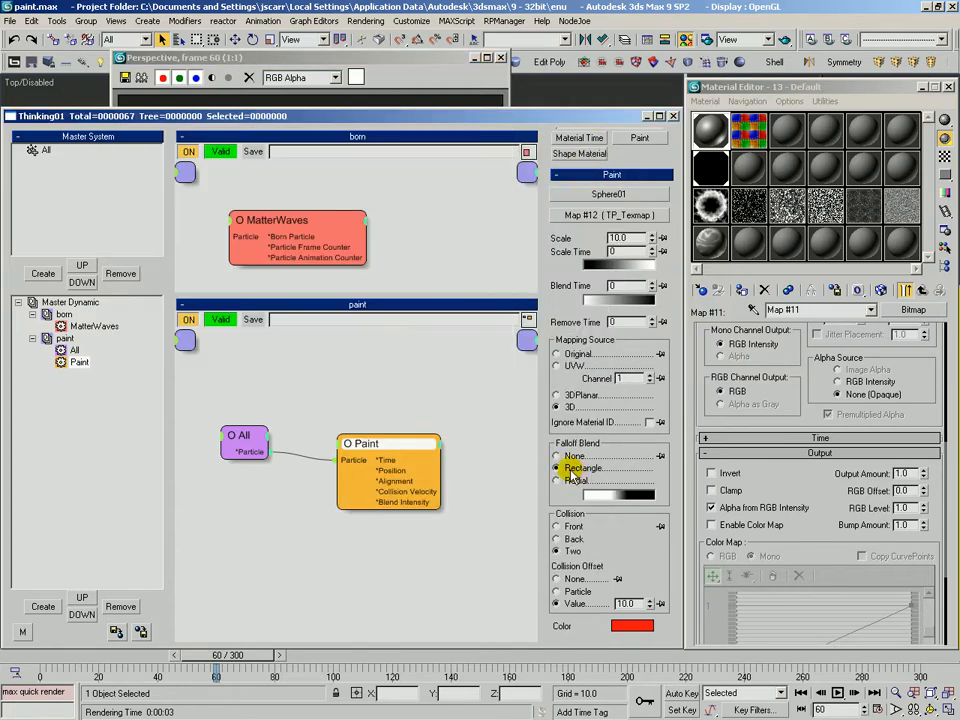
left_click(582, 492)
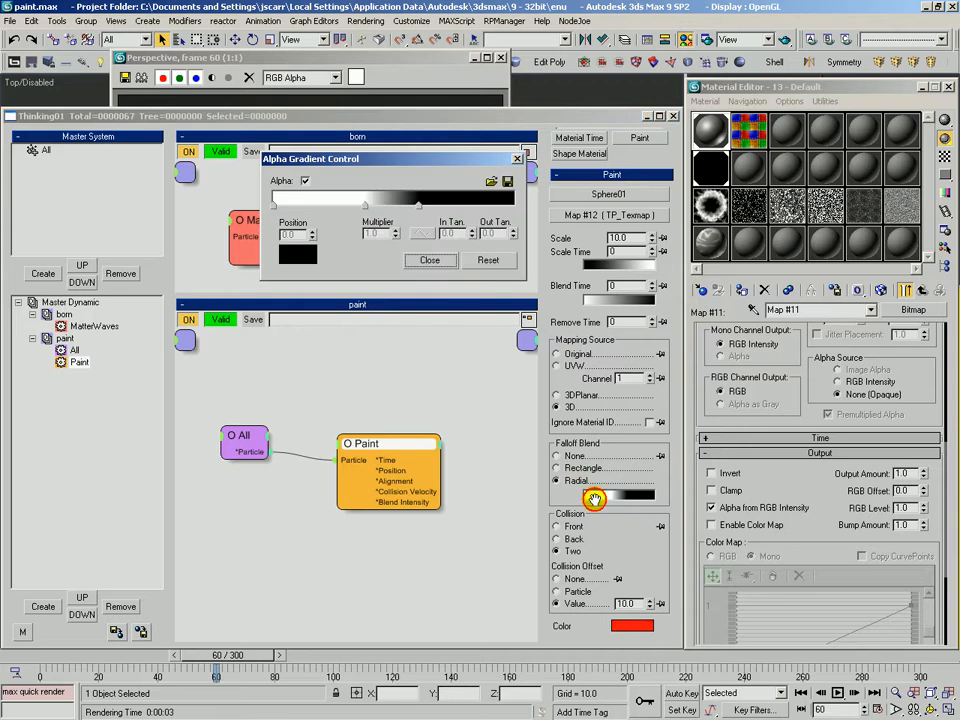
left_click_drag(368, 207, 411, 212)
left_click(443, 263)
key("shift+q")
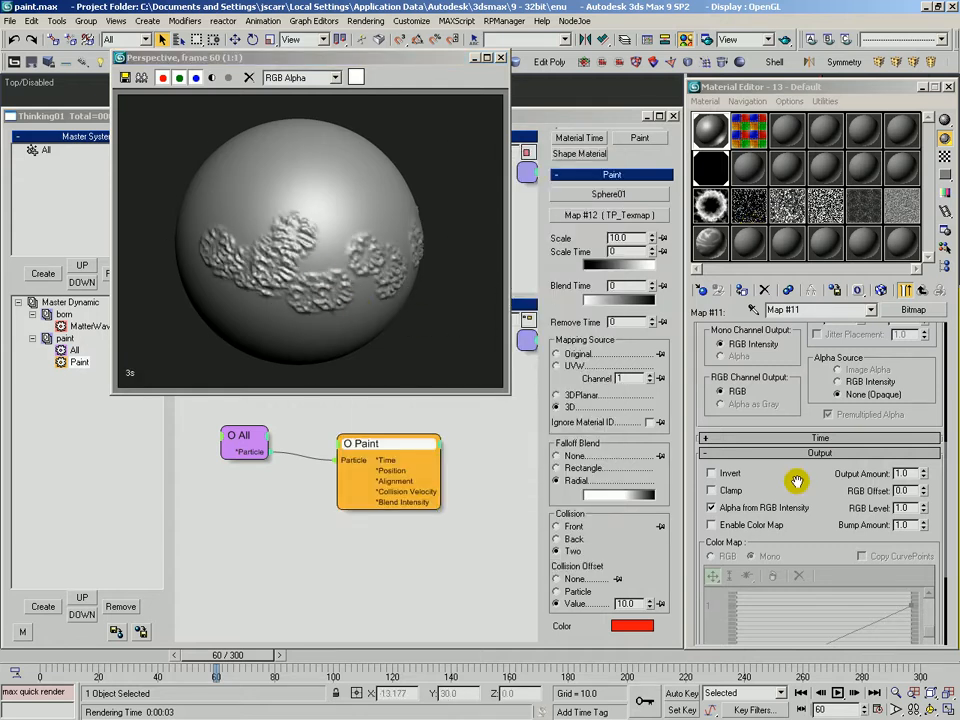
Set the Paint operator's Collision to Front and return from the bitmap to its parent TP_Texmap.
left_click_drag(789, 482, 790, 487)
left_click(660, 547)
left_click(568, 526)
left_click(418, 88)
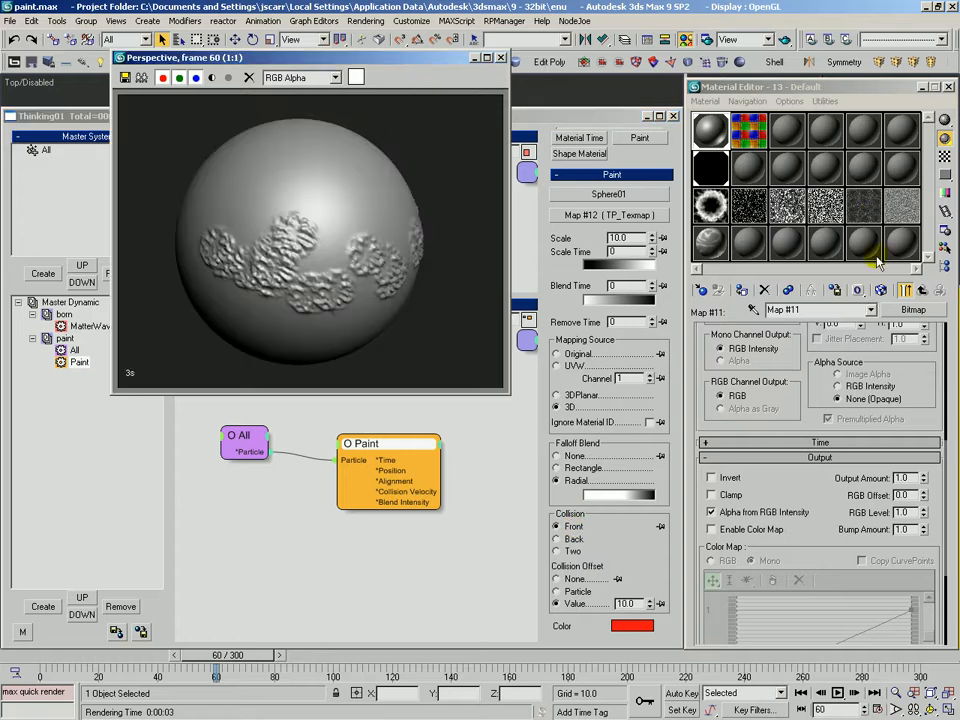
left_click(920, 289)
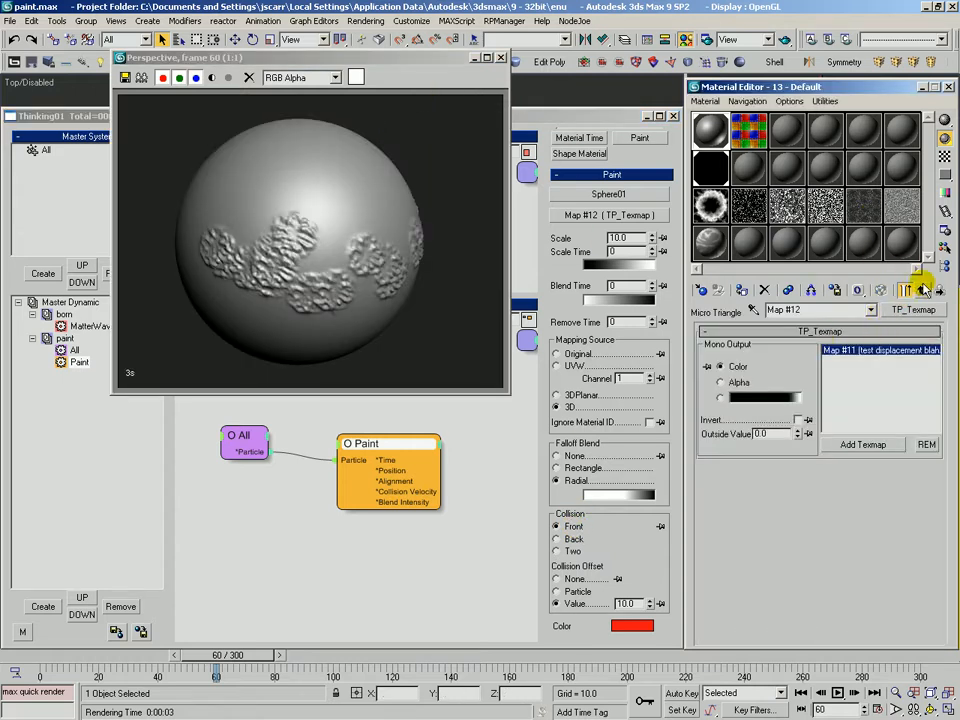
Examine the painted displacement in the render alongside the Paint operator's Scale, Scale Time and Blend Time settings.
mouse_move(300, 232)
left_mouse_down()
mouse_move(312, 274)
mouse_move(360, 260)
left_mouse_up()
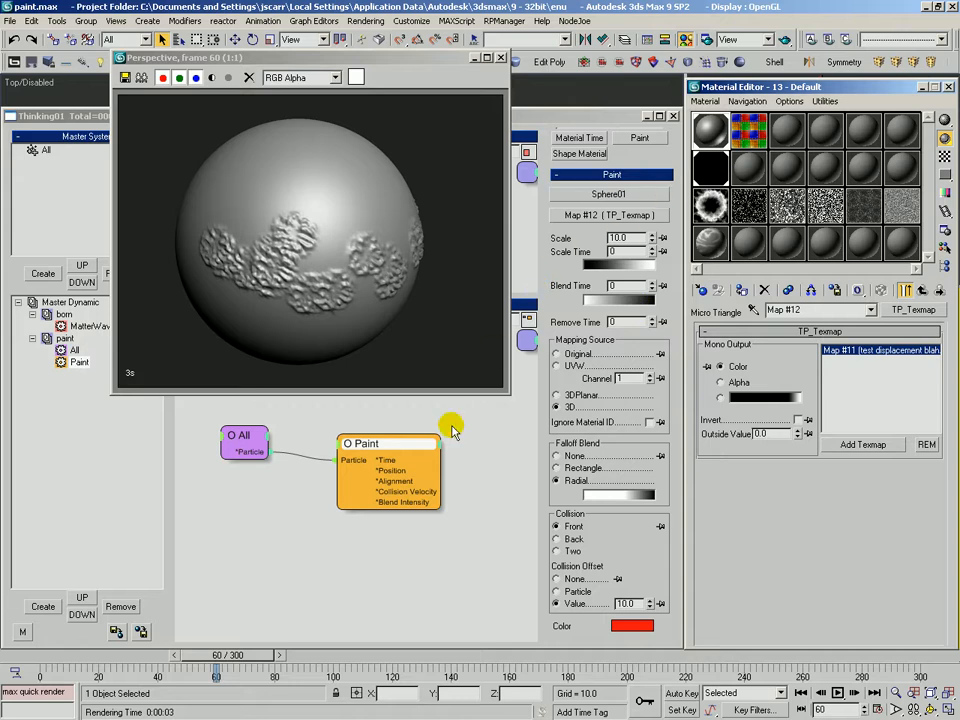
left_click(370, 405)
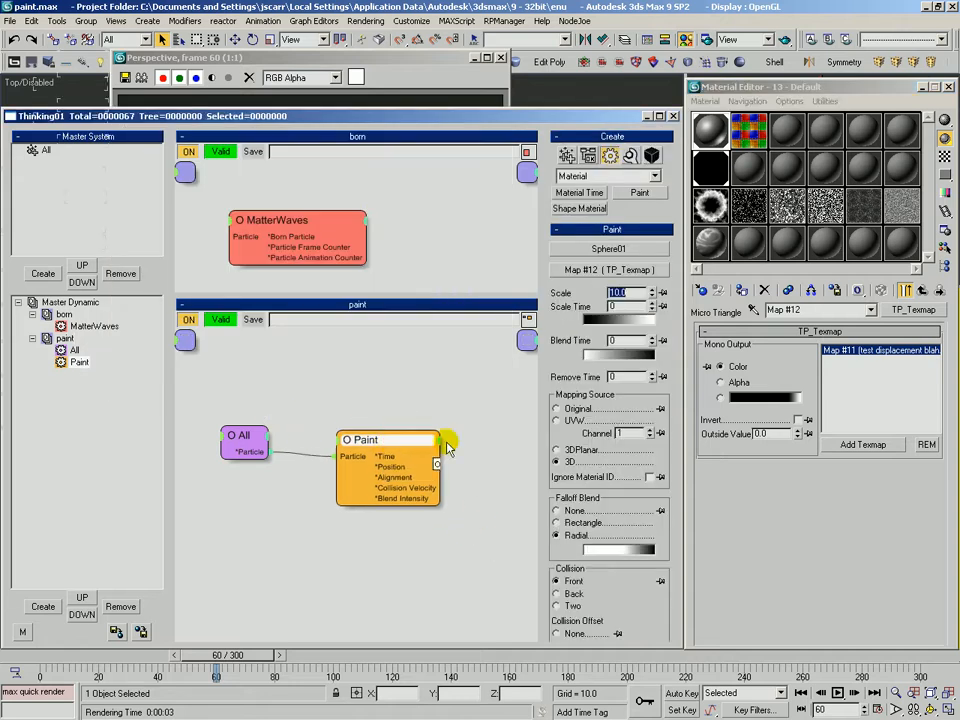
scroll(578, 484, "down", 3)
left_click_drag(567, 296, 567, 295)
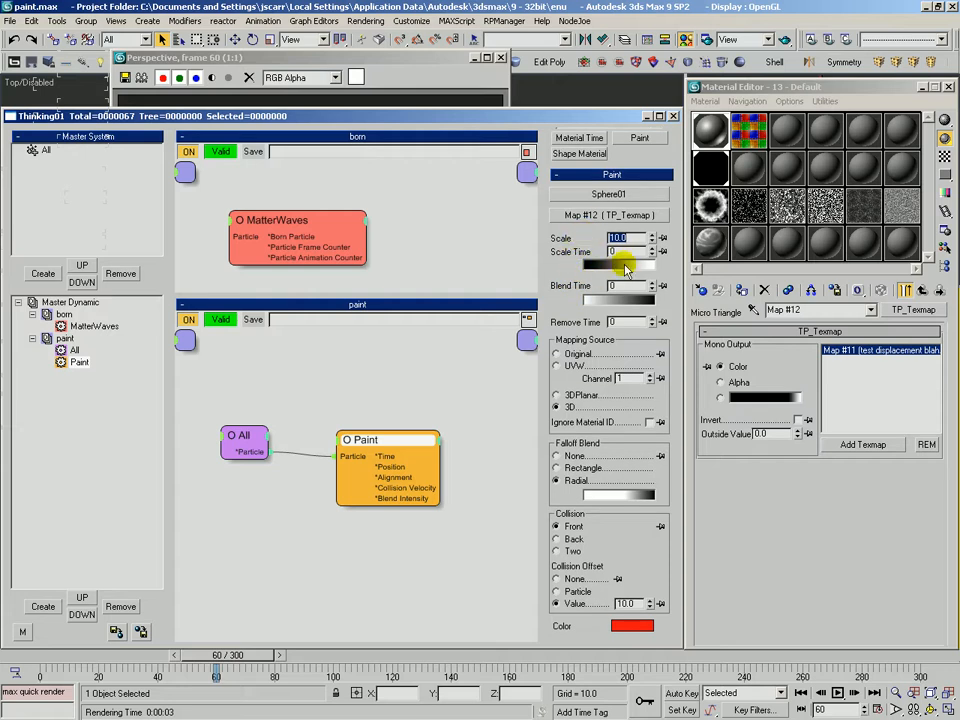
left_click(324, 56)
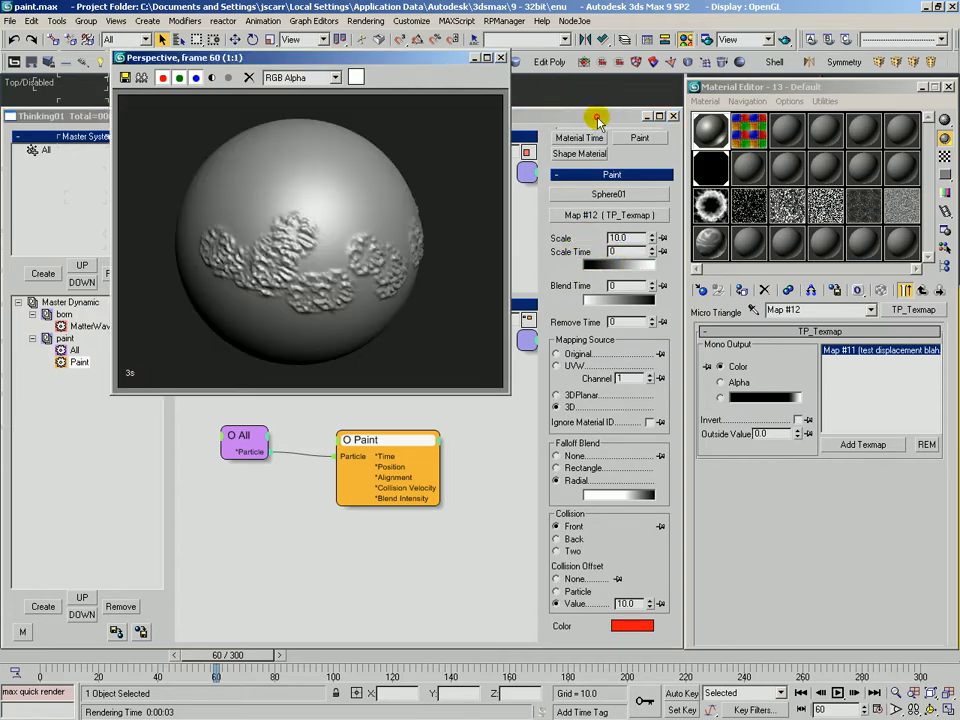
left_click(600, 122)
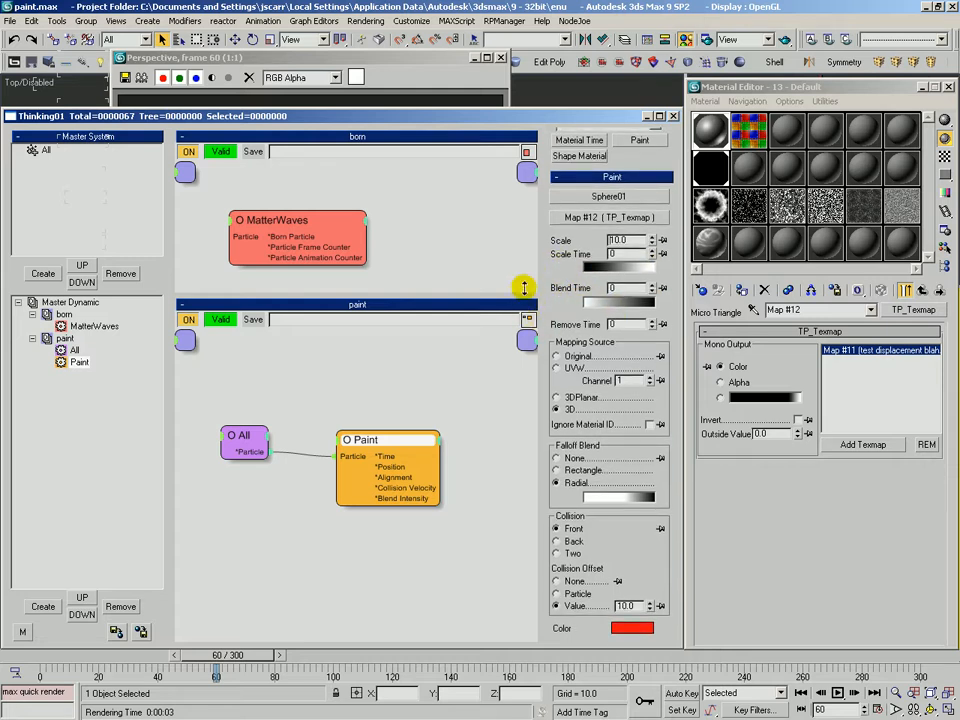
left_click_drag(562, 266, 562, 264)
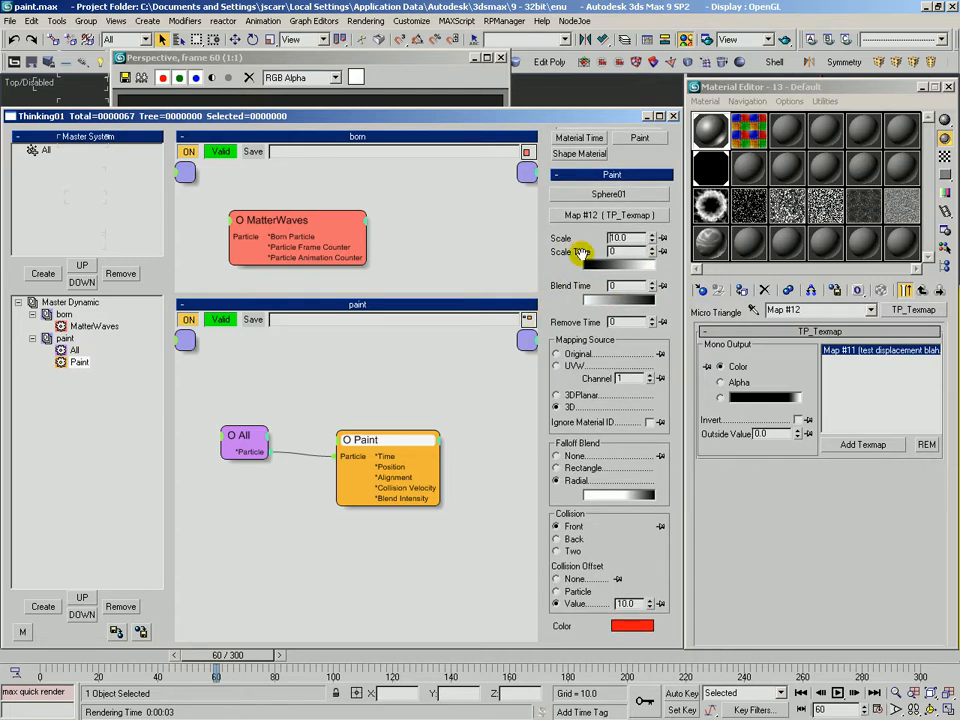
left_click_drag(630, 251, 564, 287)
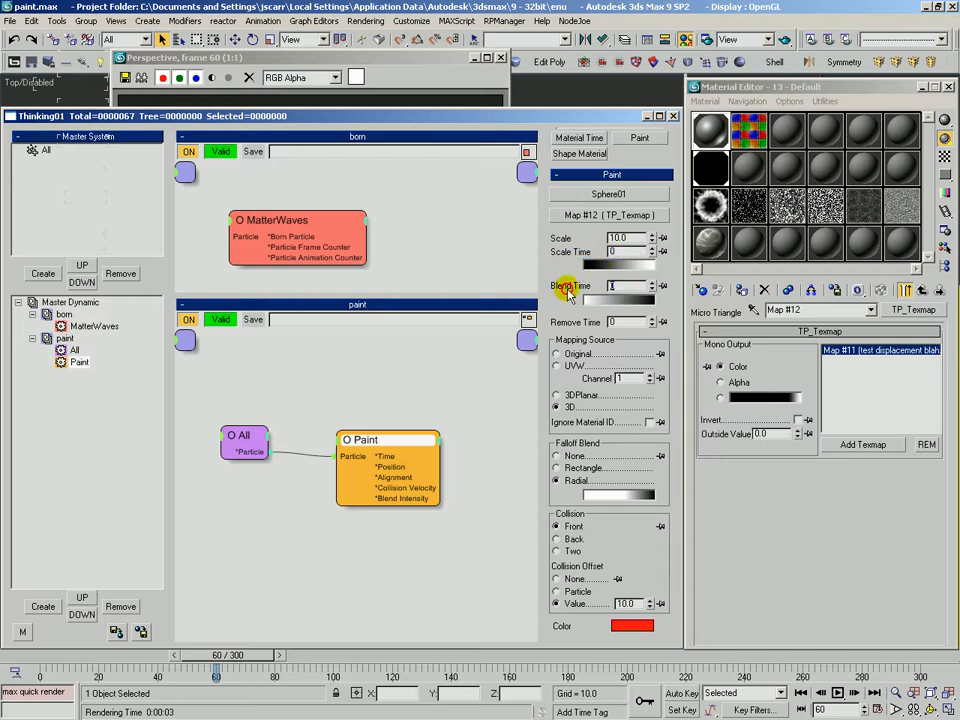